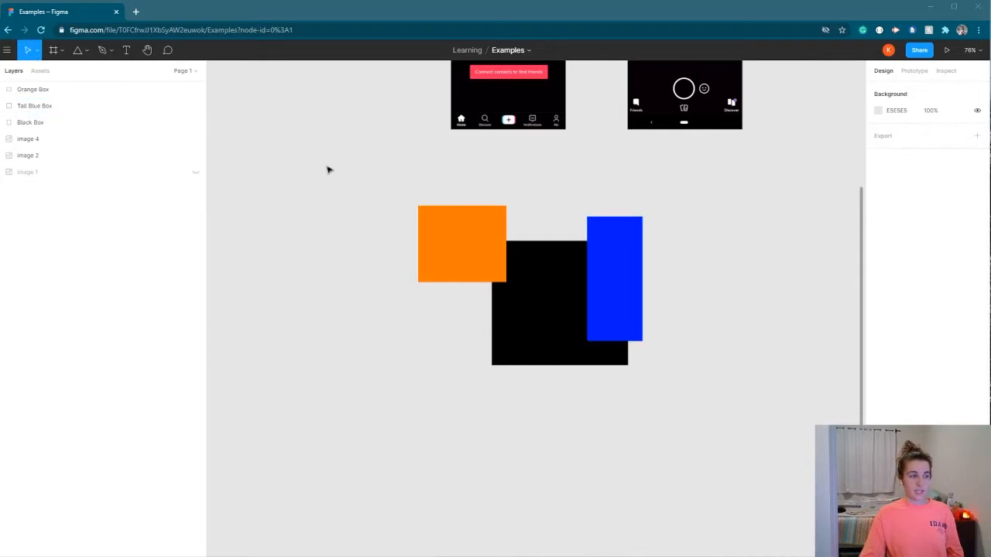
Step: Move the orange box right and slightly down to about X -275, Y 459, overlapping more of the black box
left_click(475, 255)
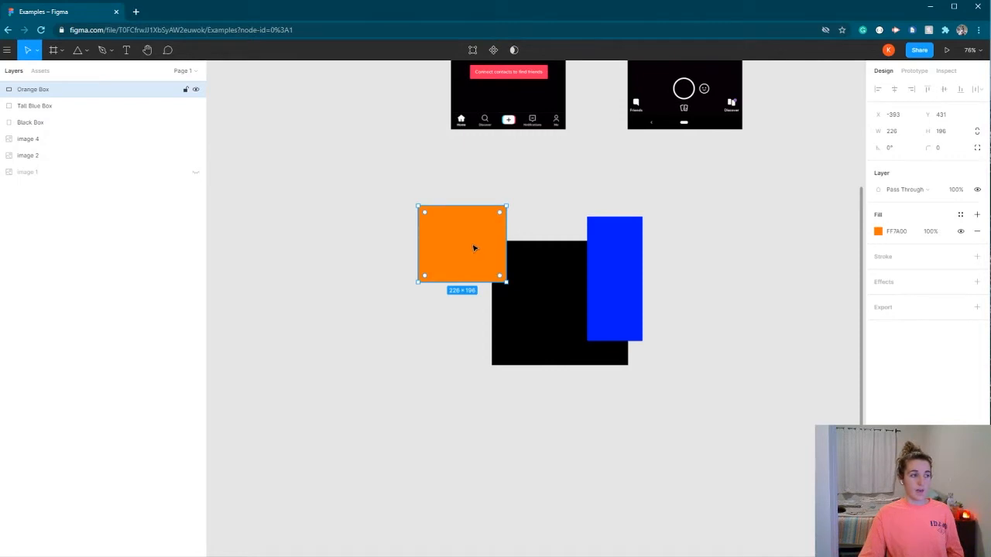
left_click_drag(474, 247, 507, 259)
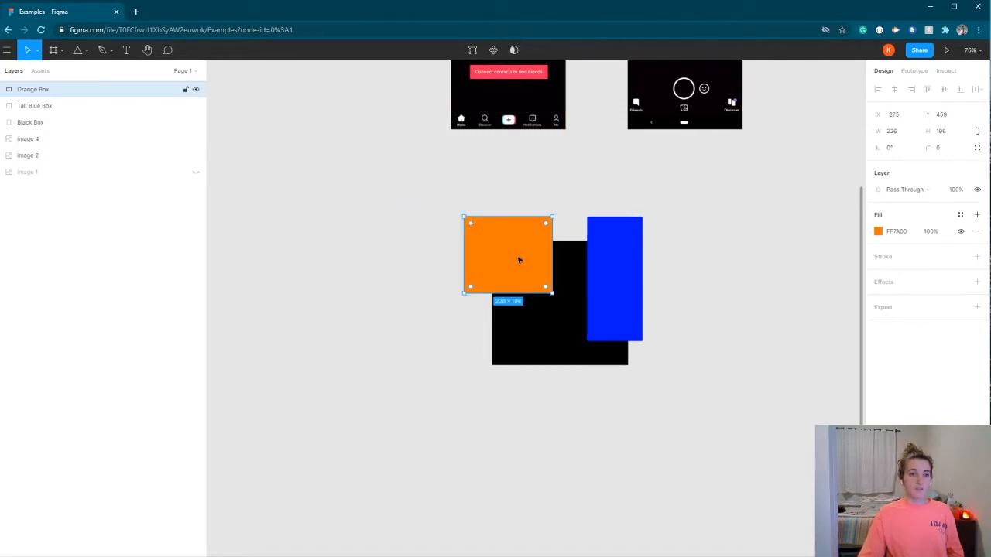
Step: Pan around the canvas with the Hand tool to examine the phone screenshots and the coloured boxes
left_click(148, 51)
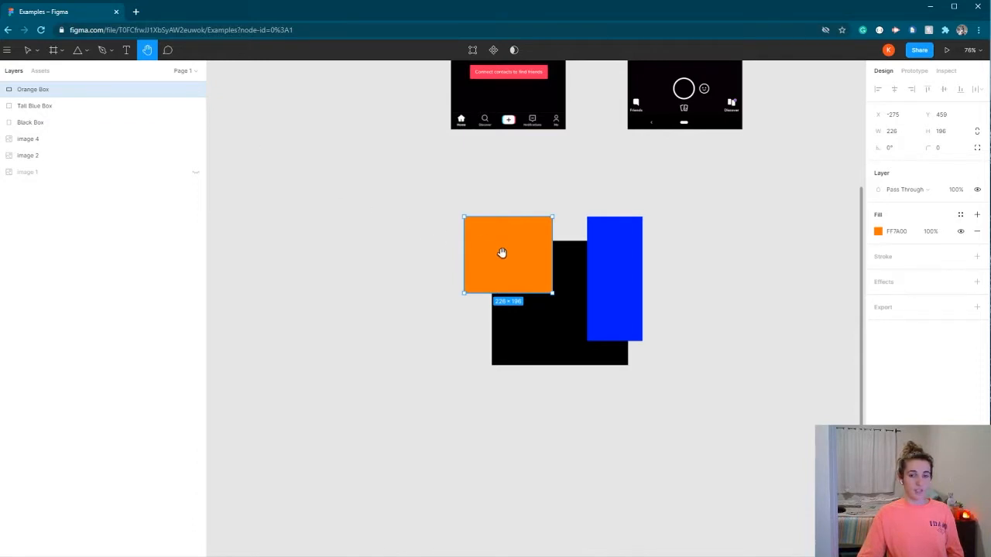
left_click_drag(502, 253, 443, 292)
scroll(502, 147, "up", 5)
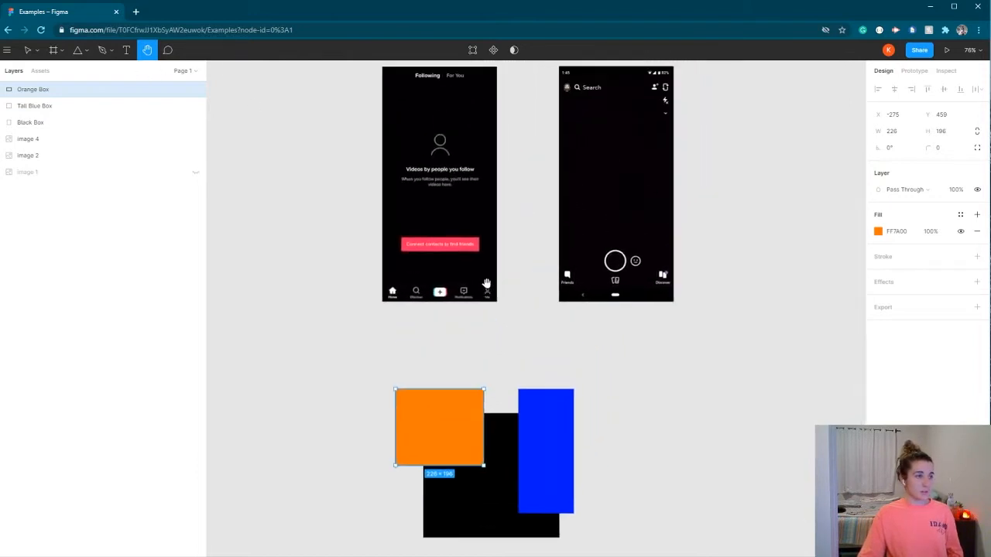
left_click_drag(517, 196, 511, 256)
left_click_drag(723, 250, 580, 272)
left_click_drag(735, 271, 578, 239)
left_click_drag(651, 317, 782, 262)
left_click_drag(615, 318, 720, 220)
left_click_drag(497, 332, 576, 310)
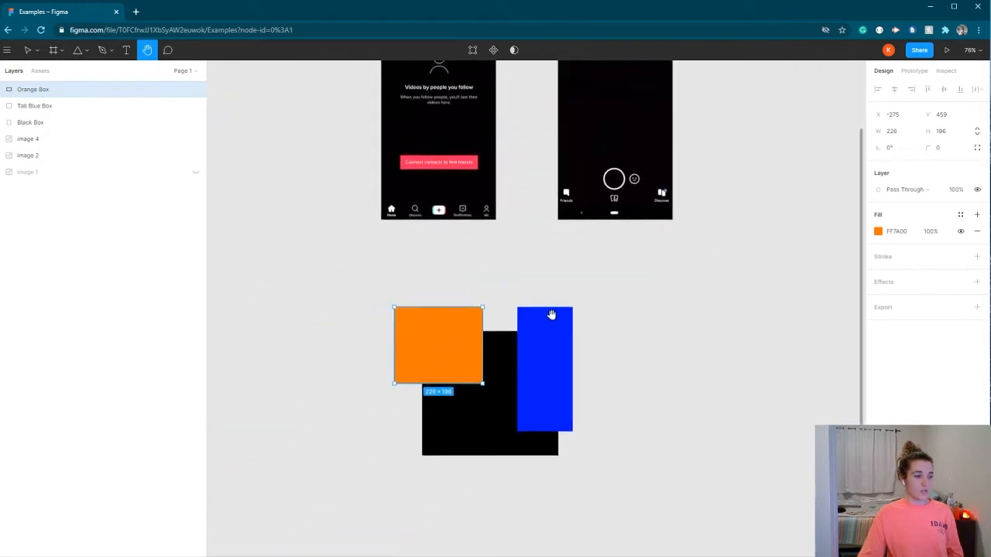
scroll(550, 314, "down", 7)
scroll(534, 334, "up", 15)
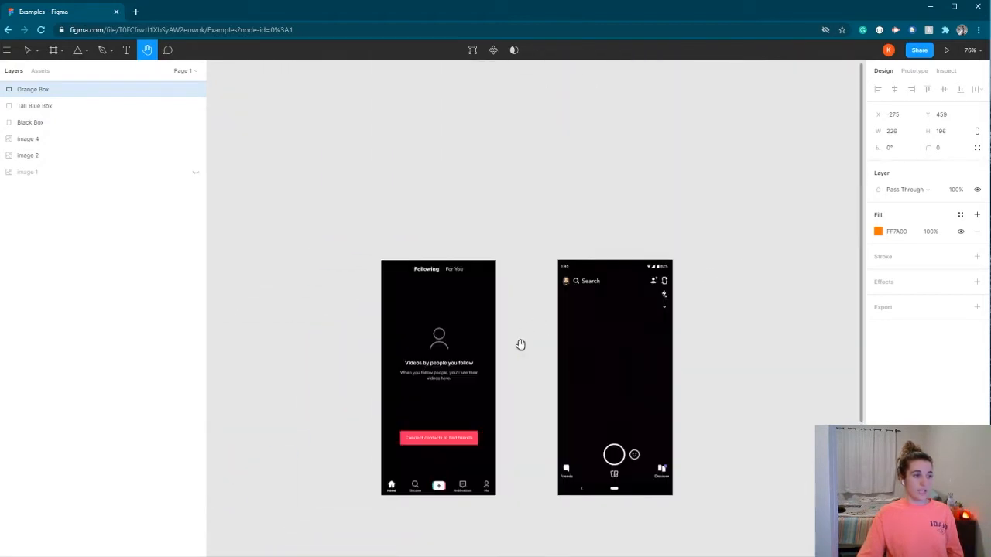
scroll(521, 344, "down", 5)
scroll(520, 345, "down", 8)
scroll(520, 345, "up", 9)
left_click_drag(608, 313, 648, 75)
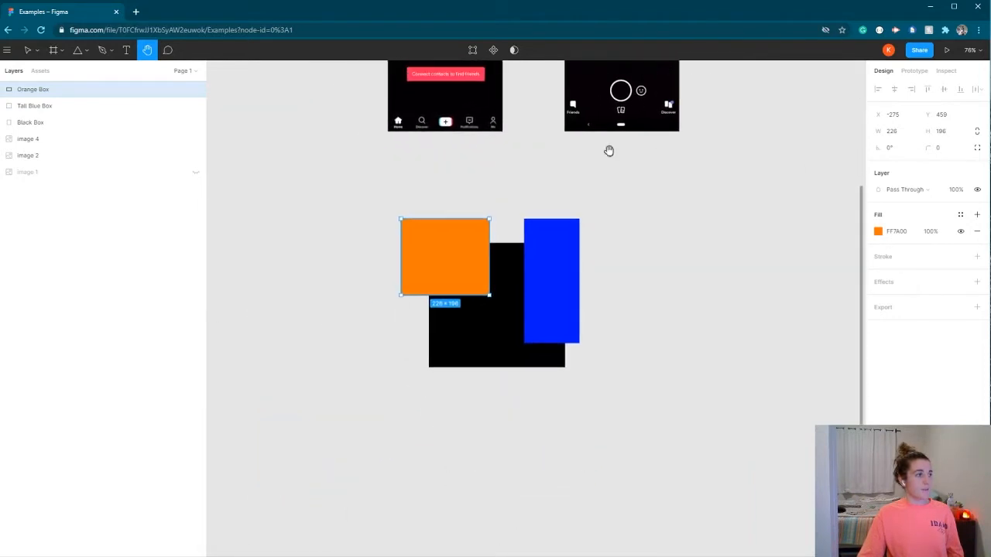
Step: Draw an empty text box about 111 × 17 over the orange box, and move the orange box to about X -290, Y 440
left_click(127, 54)
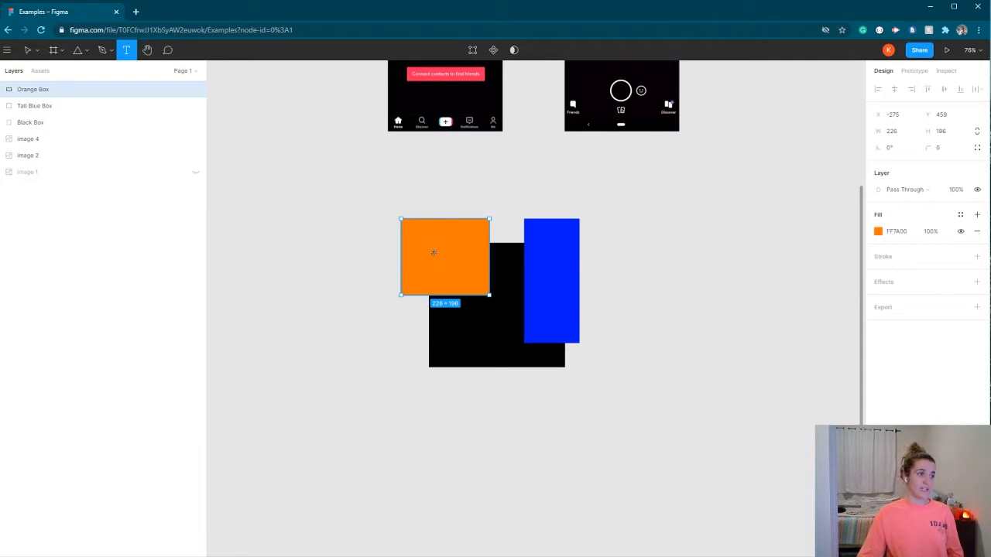
left_click_drag(435, 251, 478, 256)
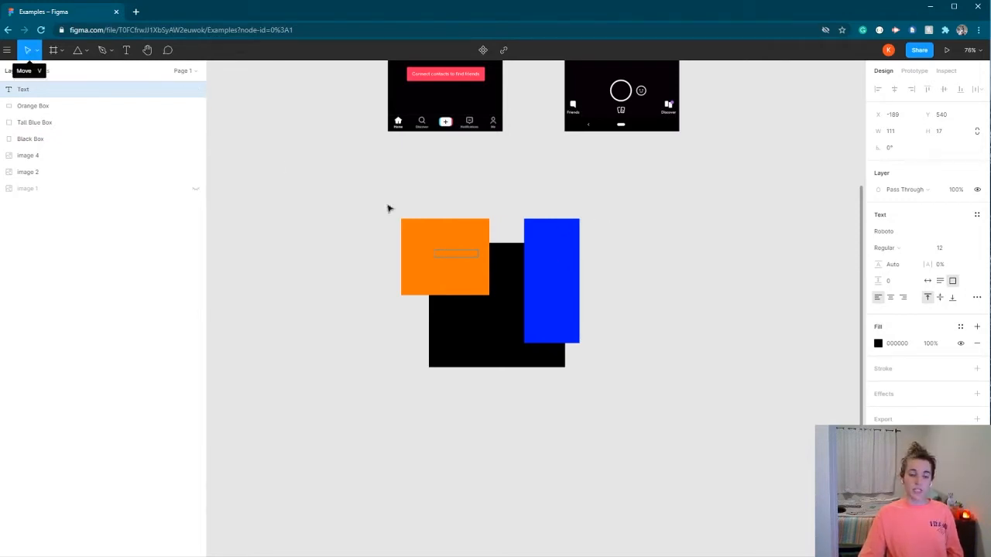
left_click(430, 249)
mouse_move(430, 248)
left_mouse_down()
mouse_move(318, 227)
mouse_move(469, 265)
mouse_move(390, 276)
mouse_move(414, 241)
mouse_move(428, 239)
left_mouse_up()
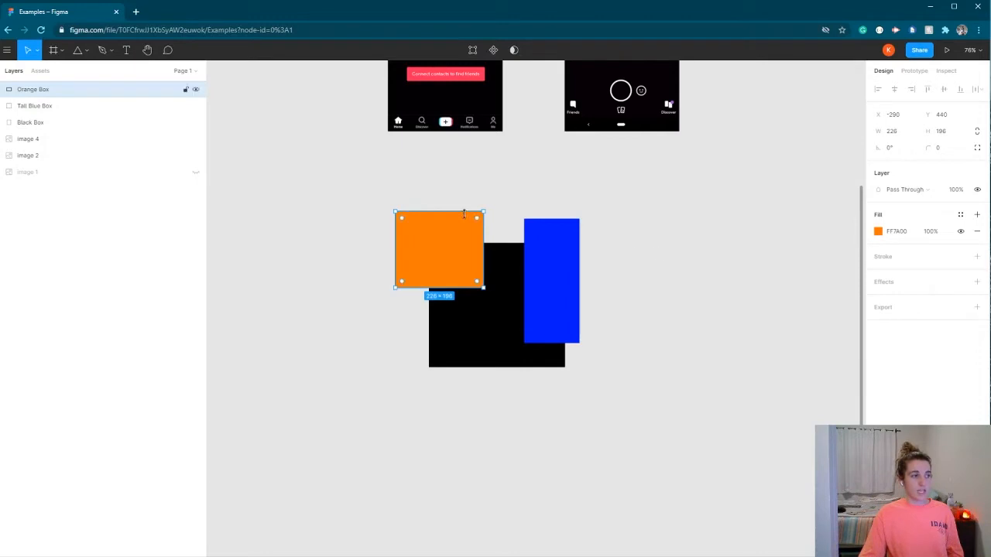
Step: Try rounding the orange box's corners to a radius of 98, and undo the rounding
mouse_move(402, 224)
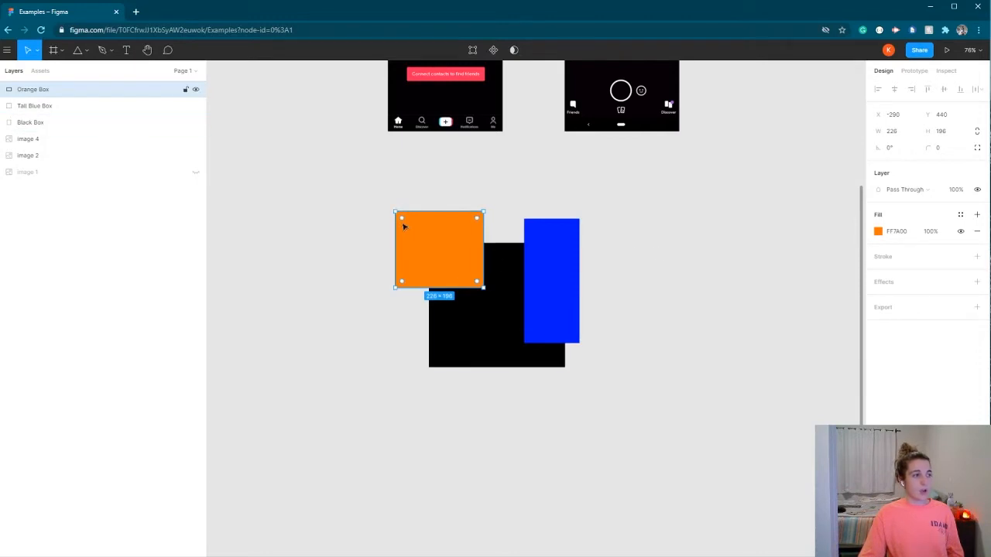
left_click_drag(403, 224, 446, 251)
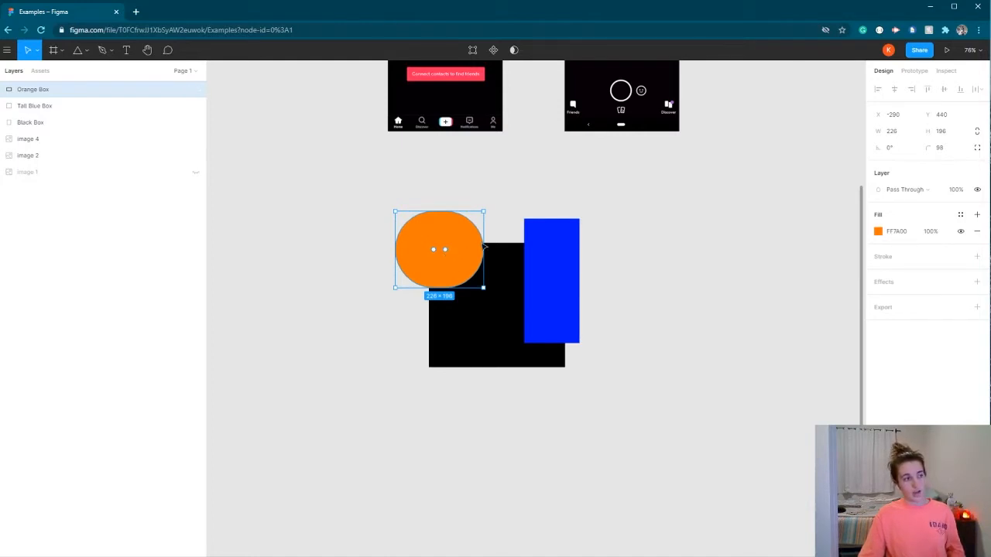
key("ctrl+z")
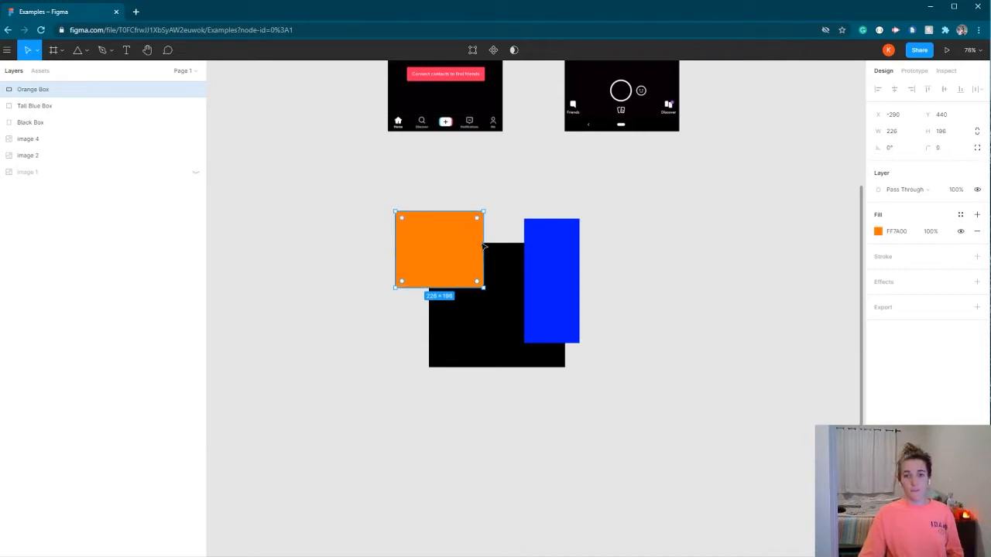
Step: Try reshaping the orange box into a pill about 388 × 161 placed higher on the canvas, and undo the changes
left_click_drag(394, 212, 369, 222)
left_click_drag(477, 232, 460, 153)
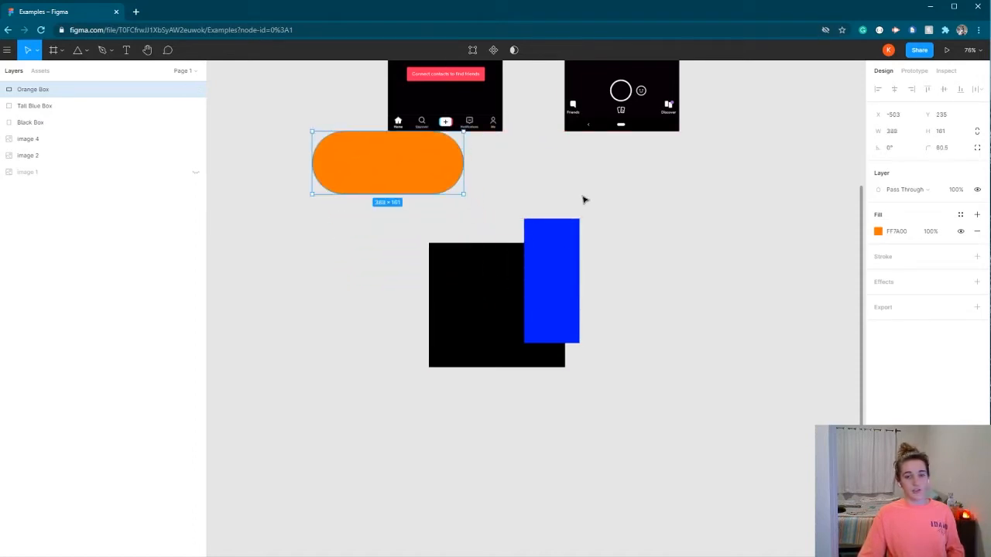
key("ctrl+z")
key("ctrl+z")
key("ctrl+z")
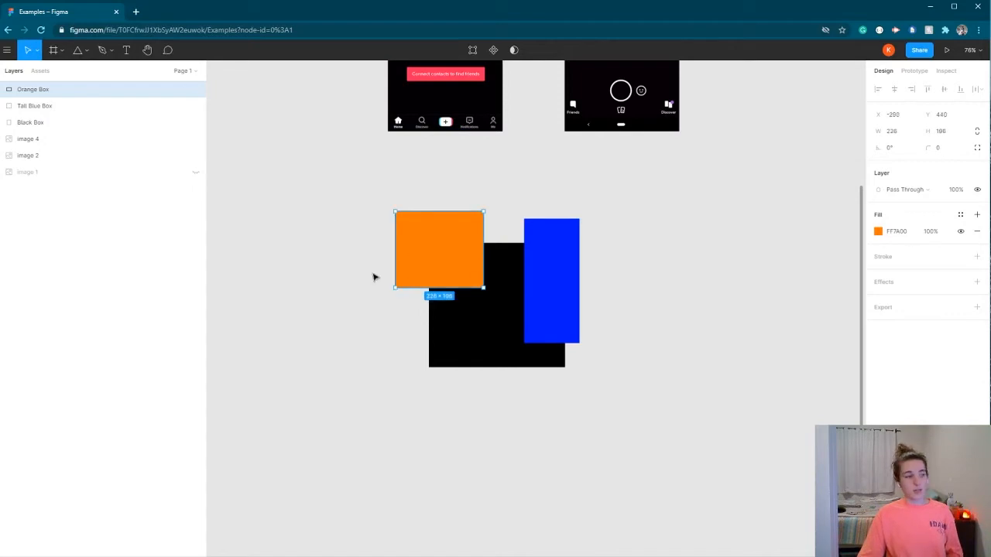
Step: Try moving the orange box away and pulling its upper-right corner point inward in vector editing, and undo the edits
left_click_drag(449, 250, 371, 220)
double_click(443, 246)
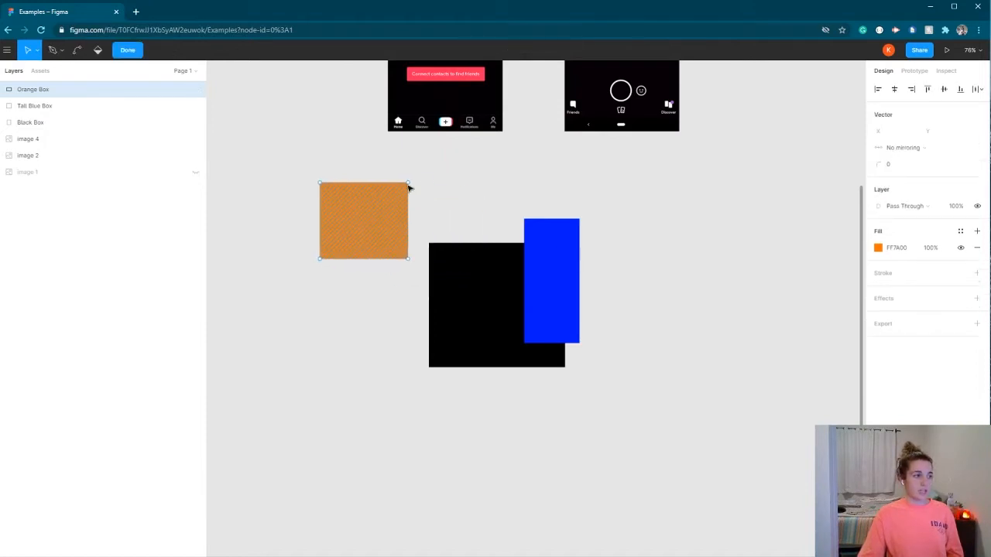
left_click_drag(408, 187, 331, 250)
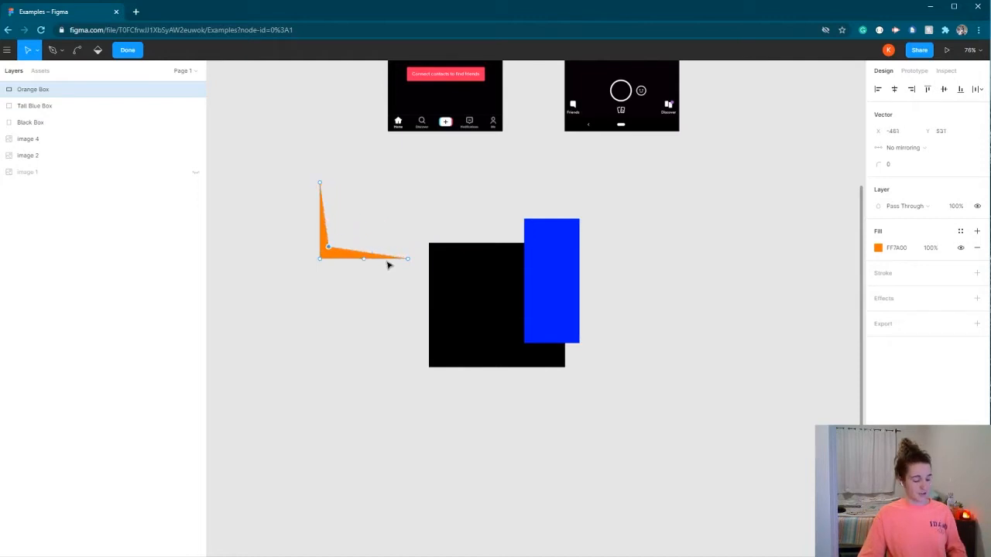
key("ctrl+z")
key("ctrl+z")
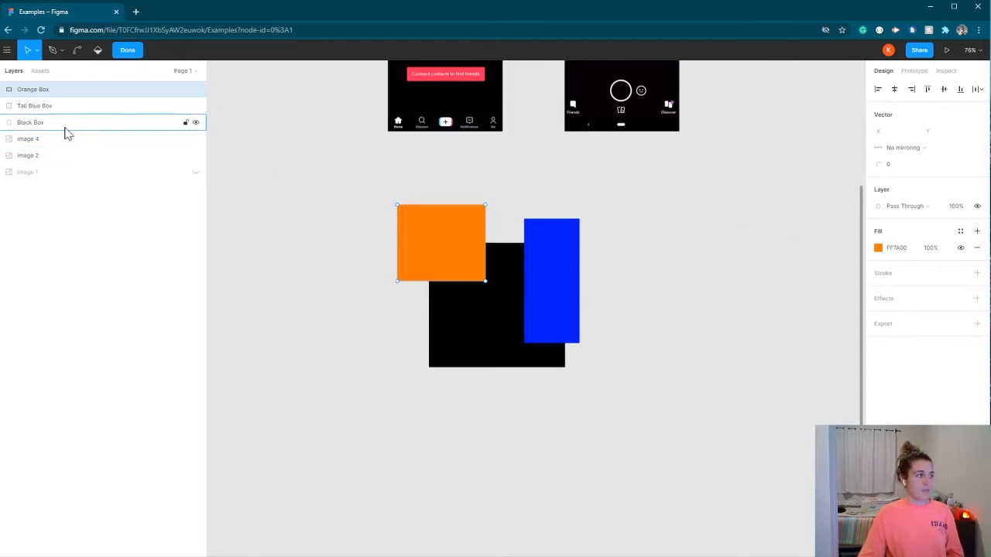
Step: Try stretching the orange box's upper-right corner point onto the blue box, undo it and leave vector editing
left_click_drag(487, 207, 543, 271)
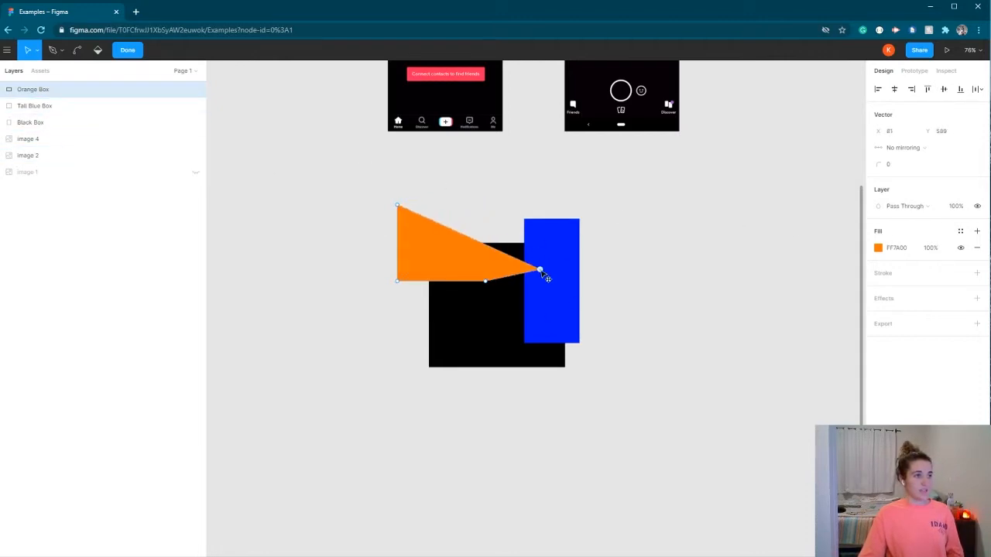
key("ctrl+z")
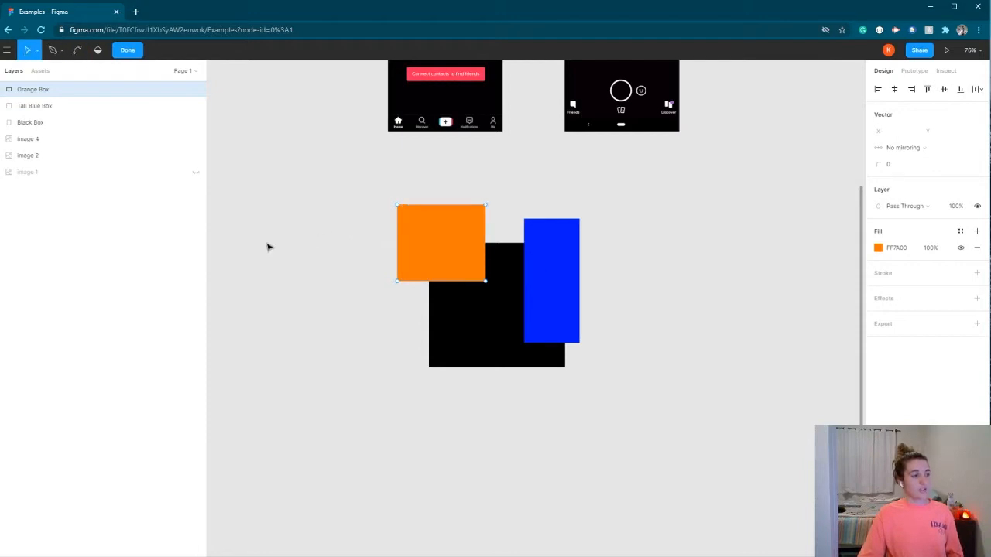
left_click(268, 247)
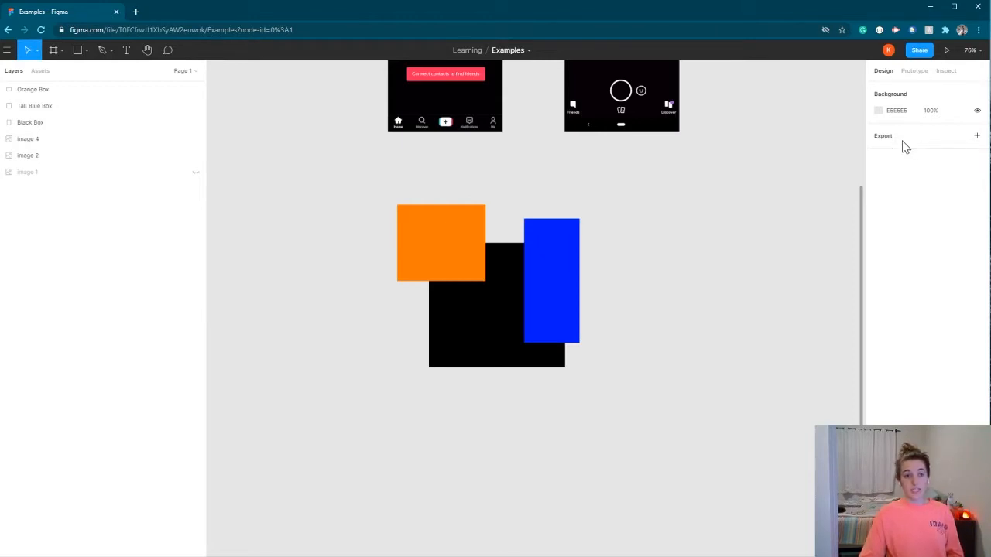
Step: Examine the design properties of the orange box and the tall blue box
left_click(439, 254)
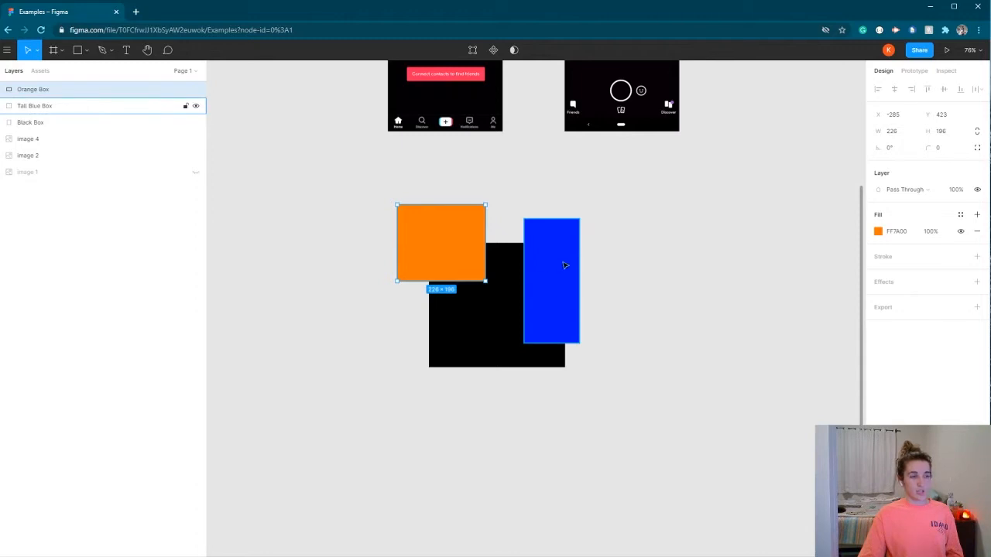
left_click(663, 245)
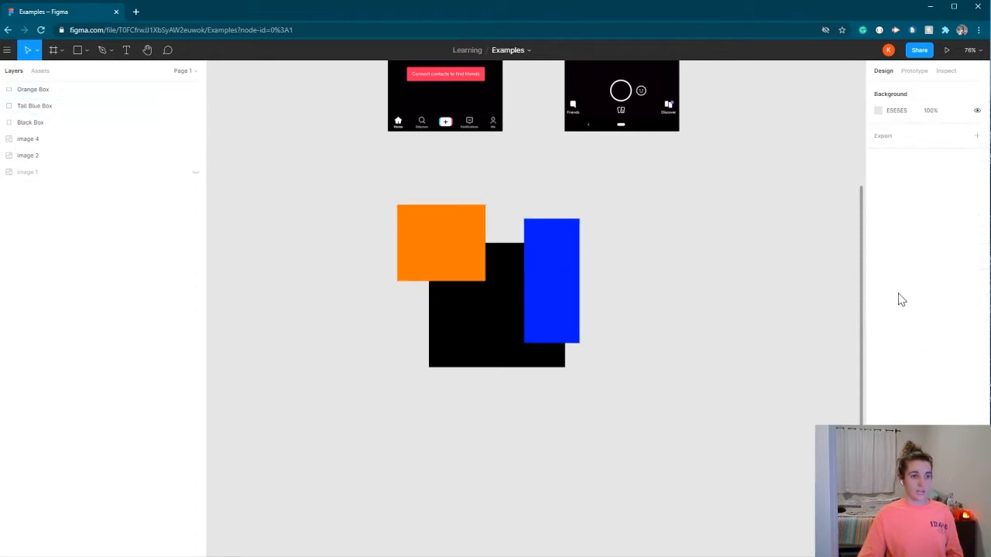
left_click(551, 272)
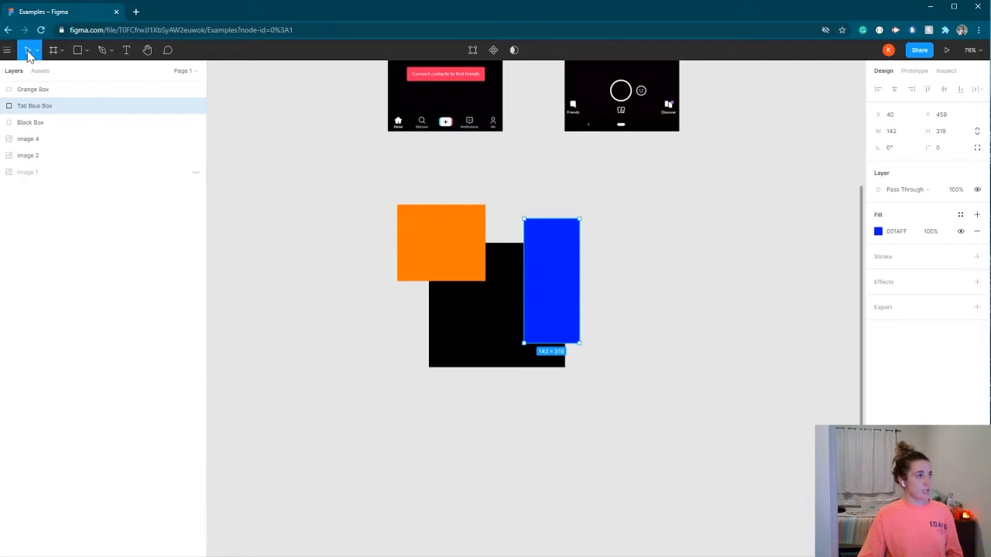
Step: Move the orange box slightly right and down to about X -256, Y 447, and return to the Move tool
mouse_move(469, 240)
left_mouse_down()
mouse_move(464, 251)
mouse_move(480, 249)
left_mouse_up()
left_click(147, 52)
mouse_move(451, 173)
left_mouse_down()
mouse_move(434, 188)
mouse_move(332, 213)
mouse_move(453, 194)
mouse_move(431, 144)
mouse_move(440, 168)
left_mouse_up()
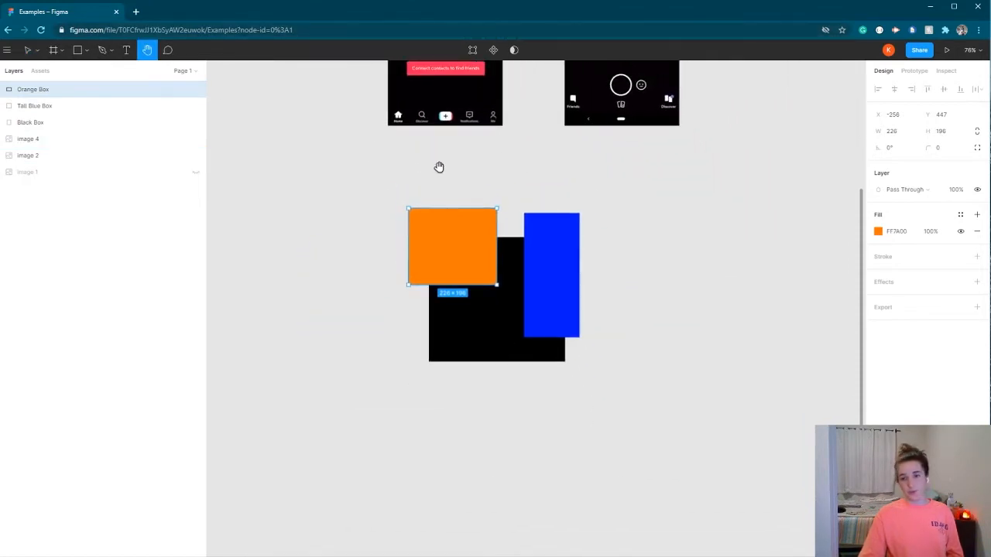
left_click(27, 50)
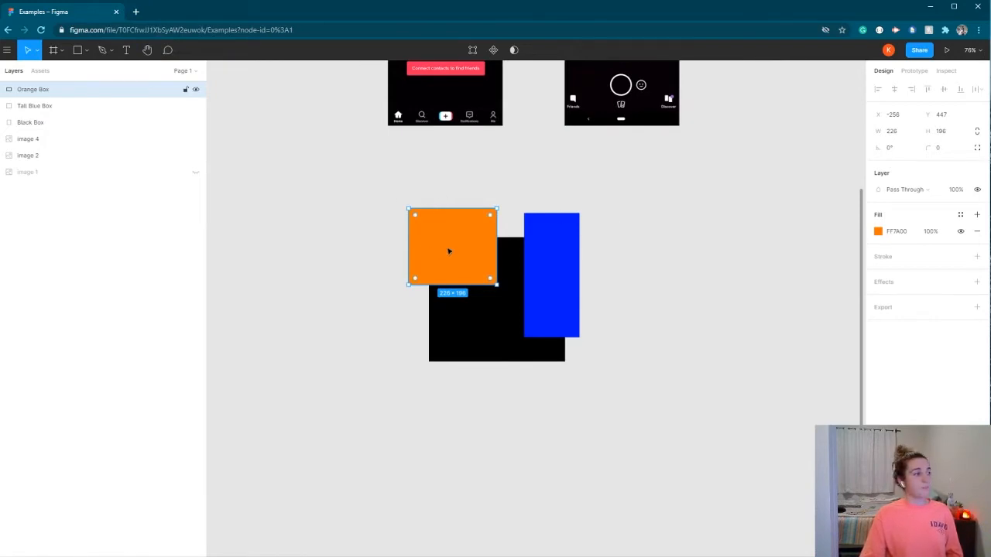
Step: Examine the hex code and opacity values of the orange box's fill
left_click(898, 231)
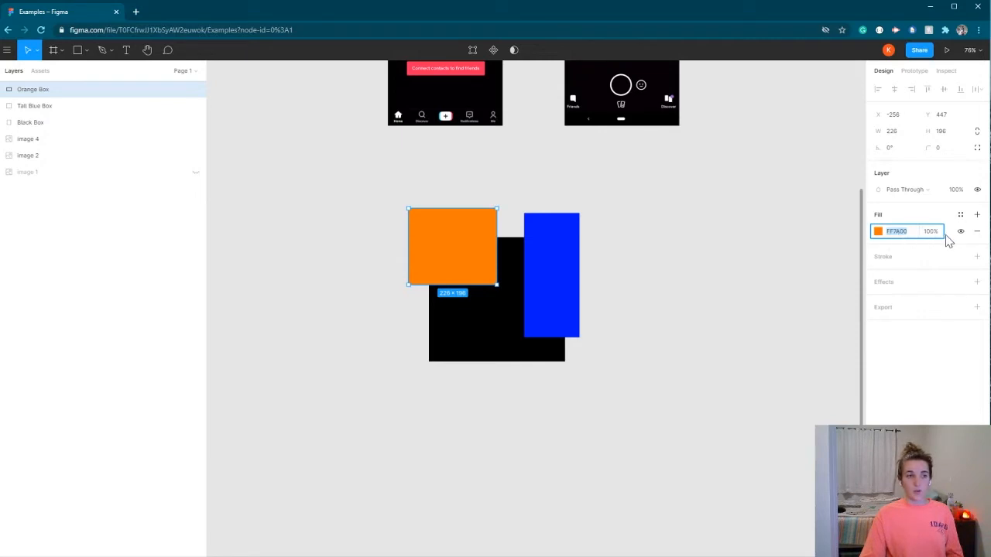
left_click(932, 233)
left_click(892, 236)
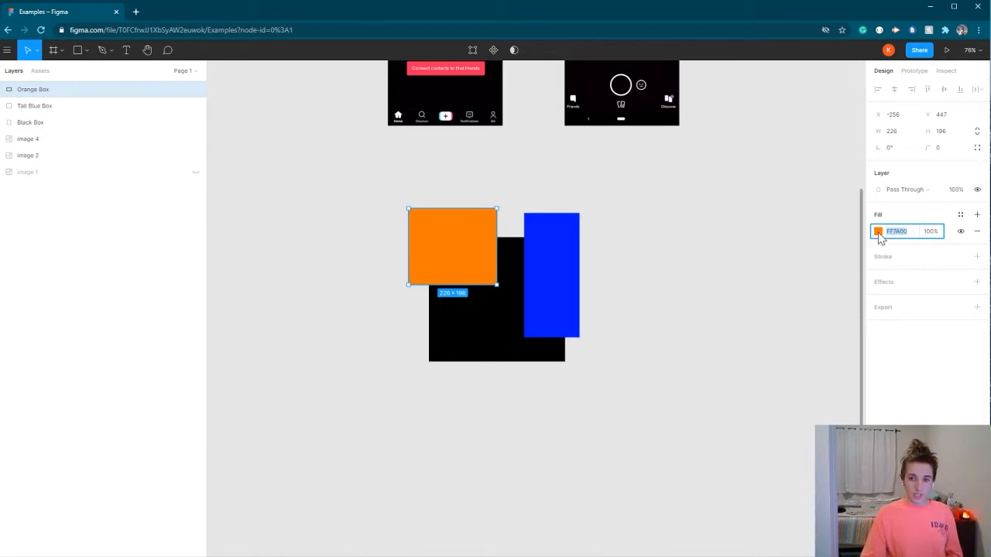
left_click(931, 229)
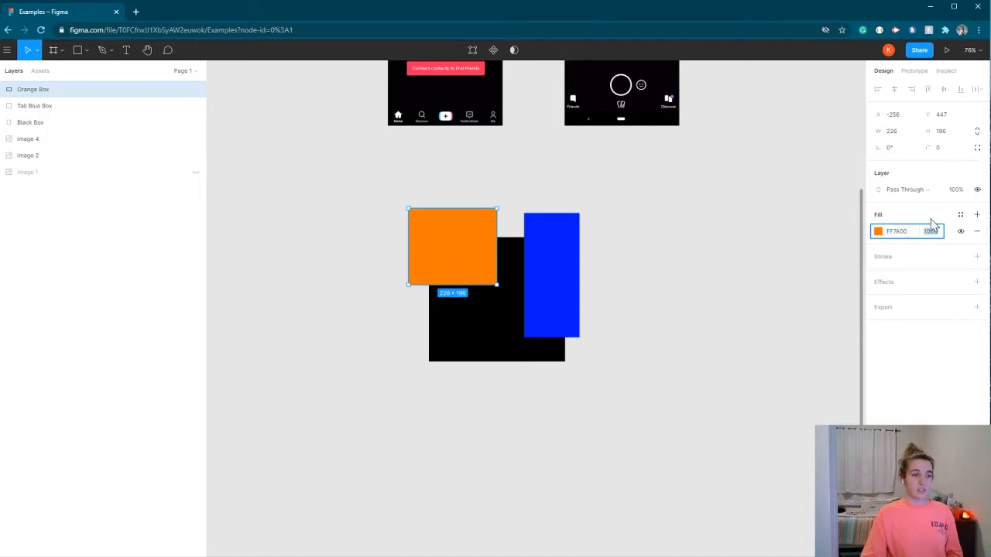
left_click(930, 219)
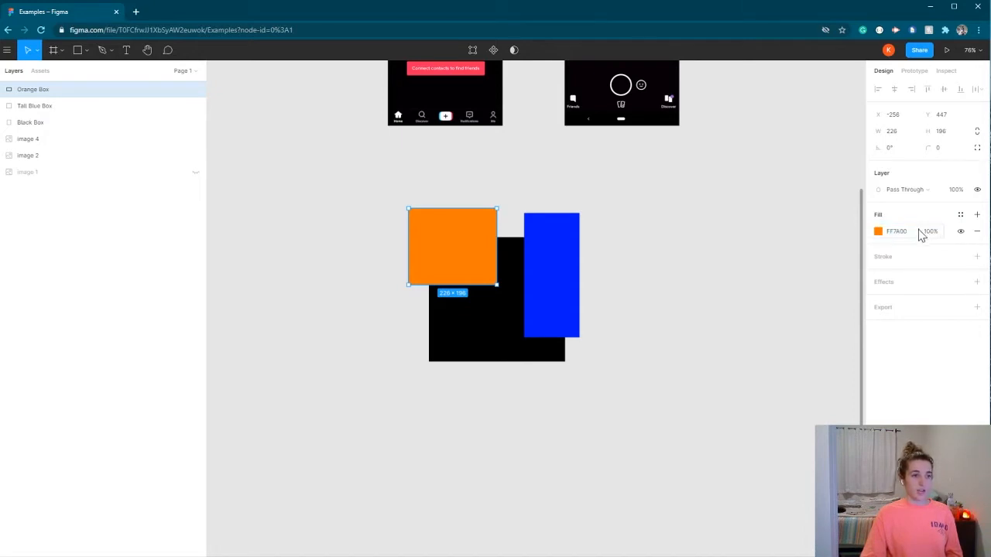
Step: Change the orange box's solid fill to dark green 038500 and deselect the box
left_click(880, 236)
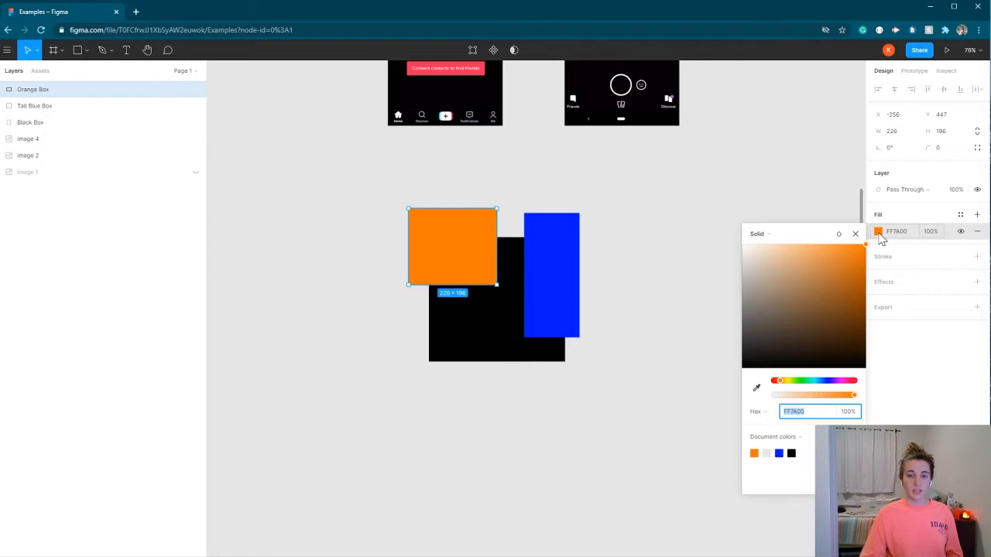
left_click(801, 382)
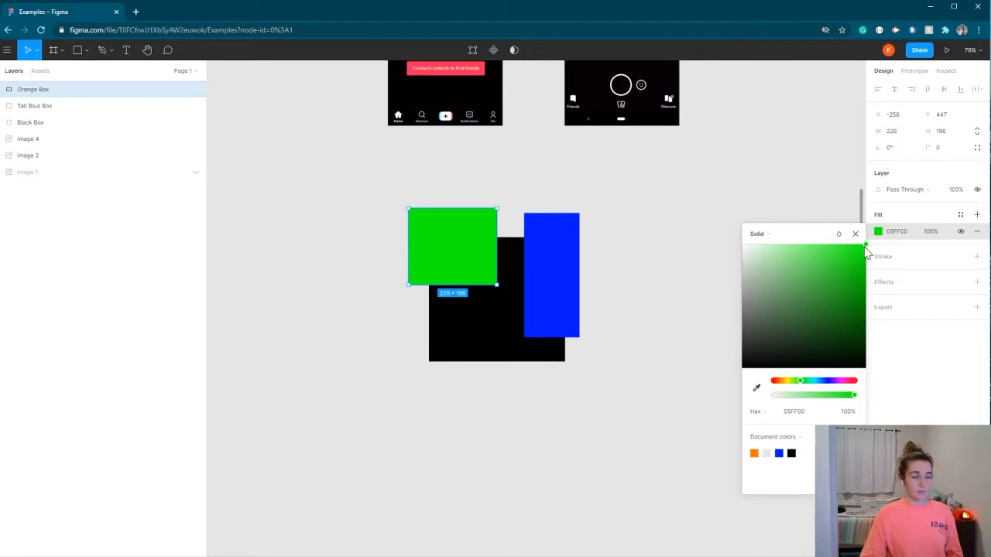
left_click_drag(864, 252, 869, 312)
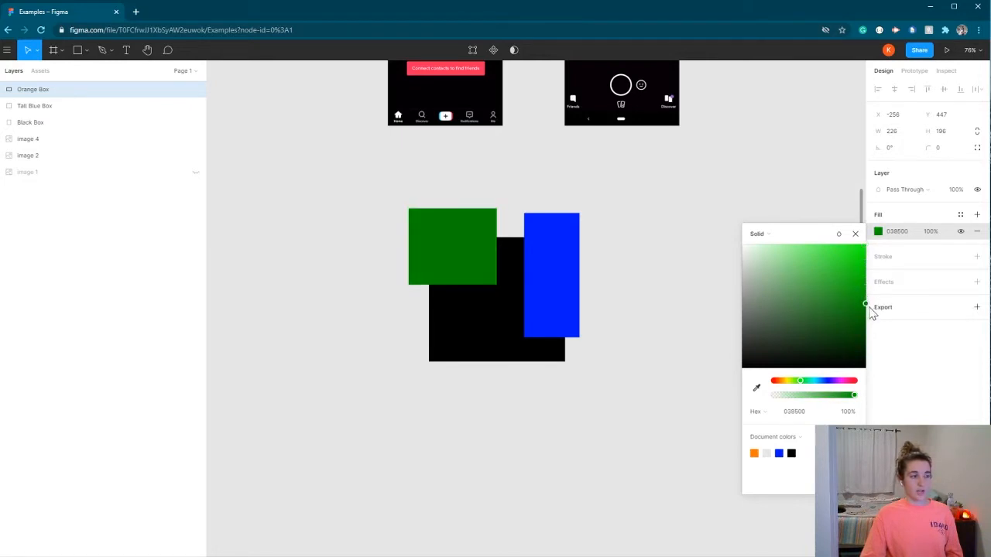
left_click(855, 234)
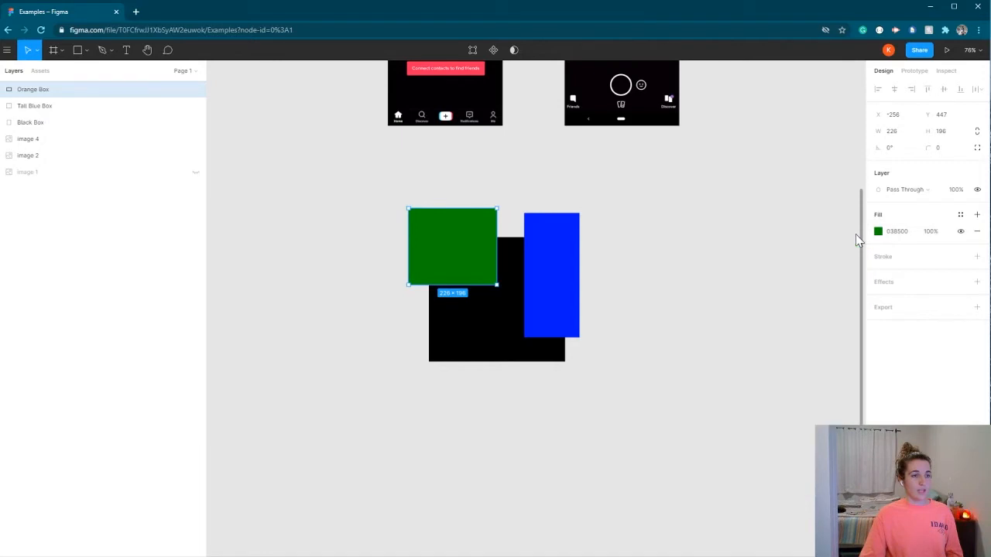
left_click(725, 301)
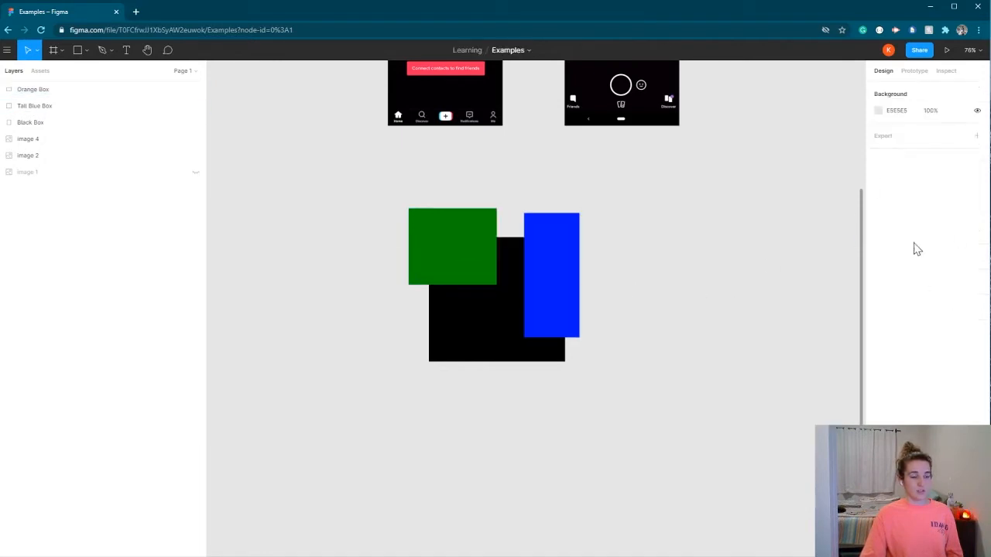
Step: Narrow the green box from its right side to a width of about 167
left_click(550, 276)
left_click(480, 260)
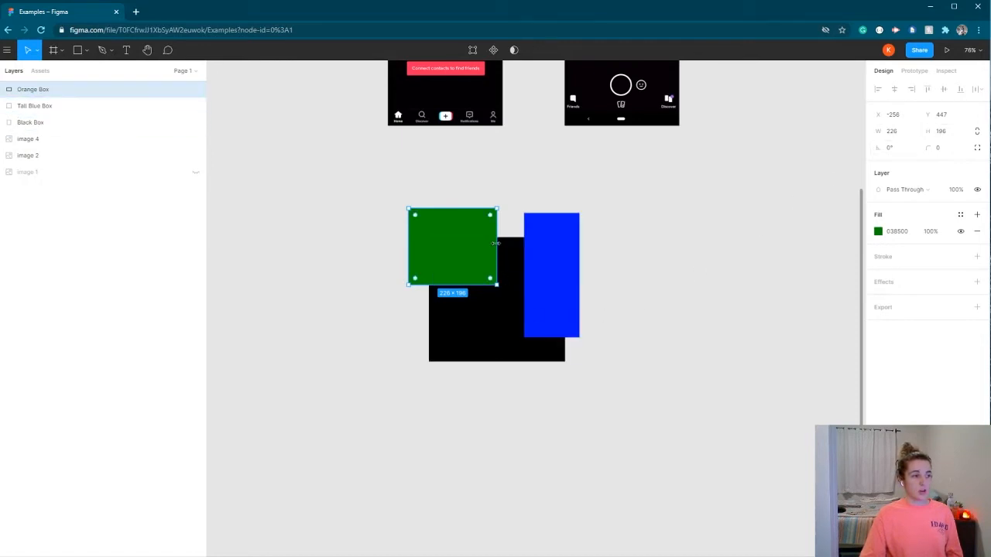
left_click_drag(517, 245, 487, 259)
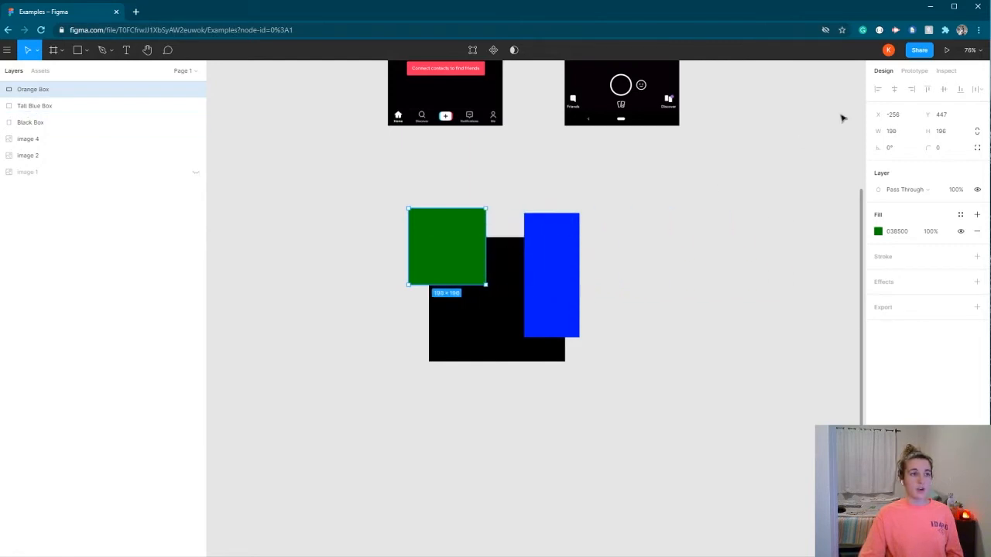
left_click_drag(880, 133, 859, 216)
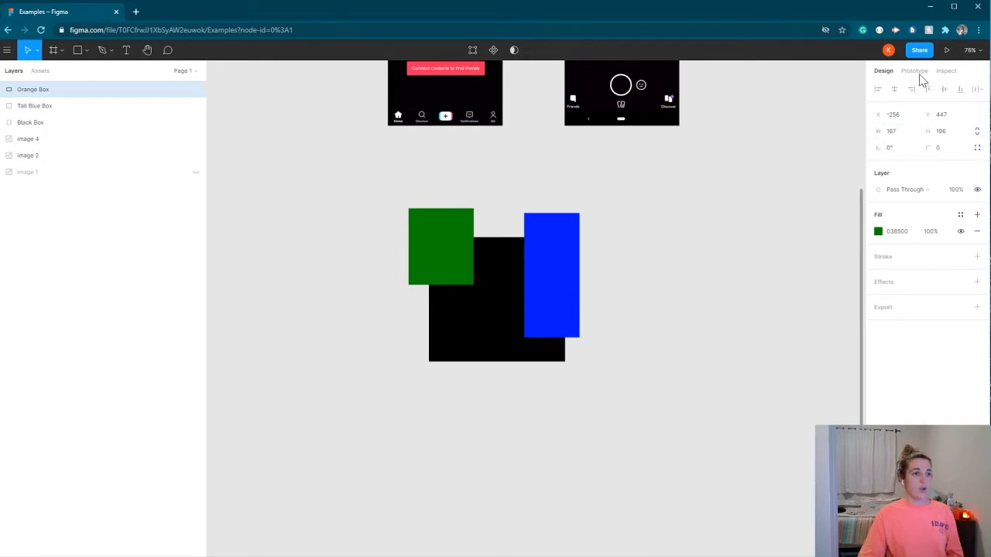
Step: Set the green box's width to 700 and undo that change
type("7")
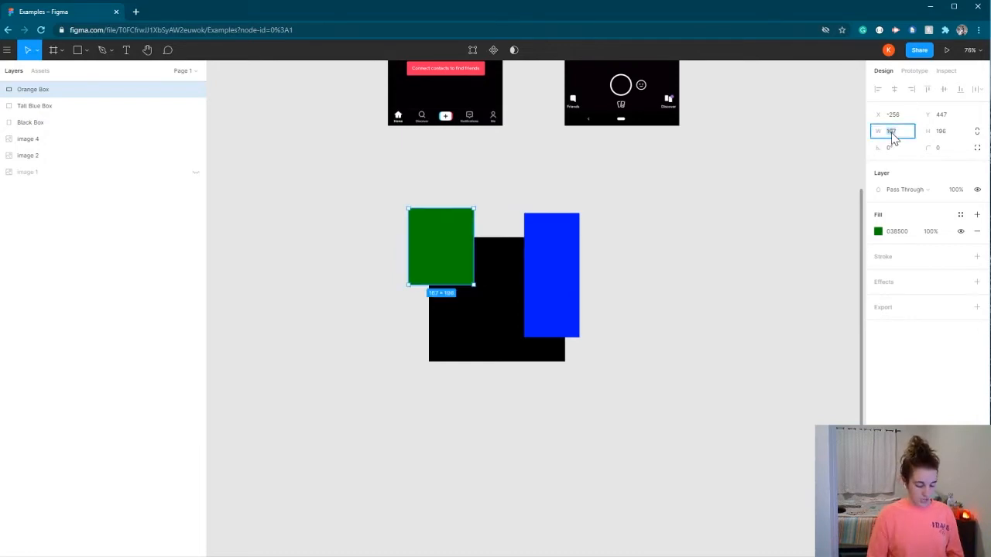
type("00")
key("Return")
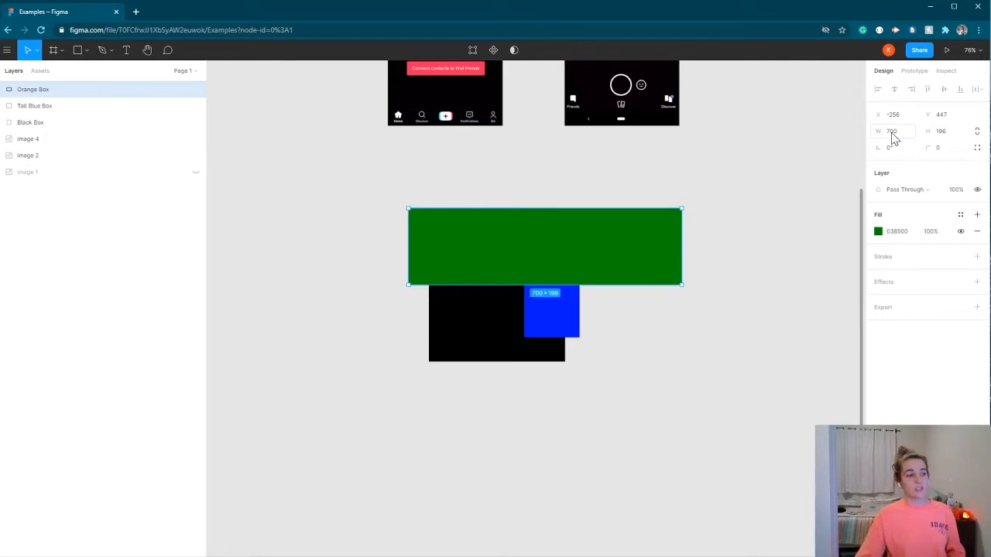
key("ctrl+z")
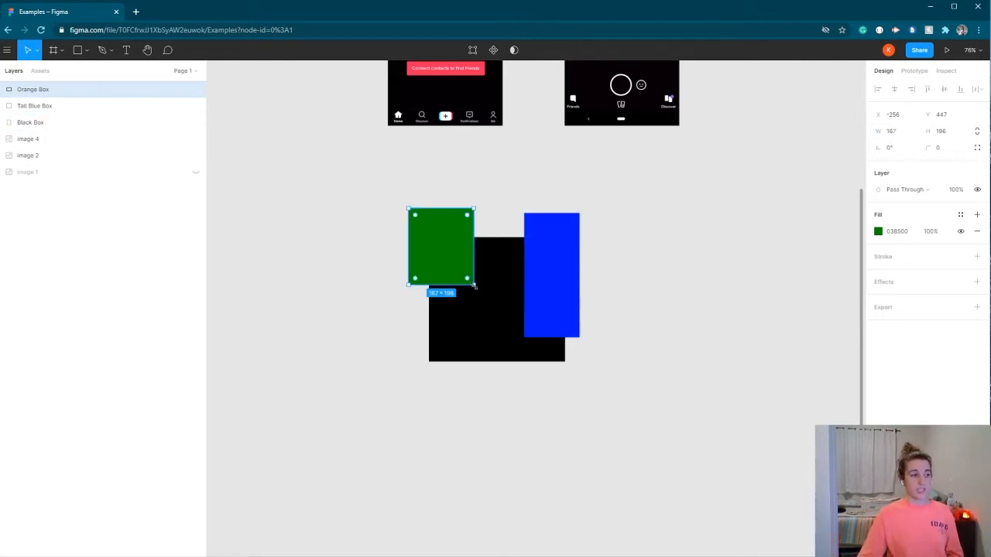
Step: Enlarge the green box from its lower right corner to about 226 × 211
left_click_drag(473, 284, 496, 291)
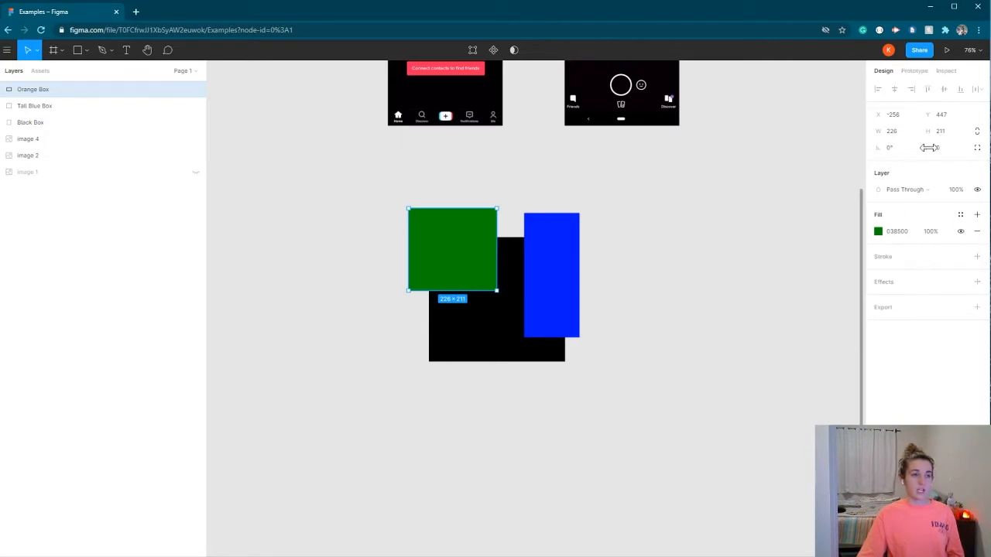
left_click(643, 268)
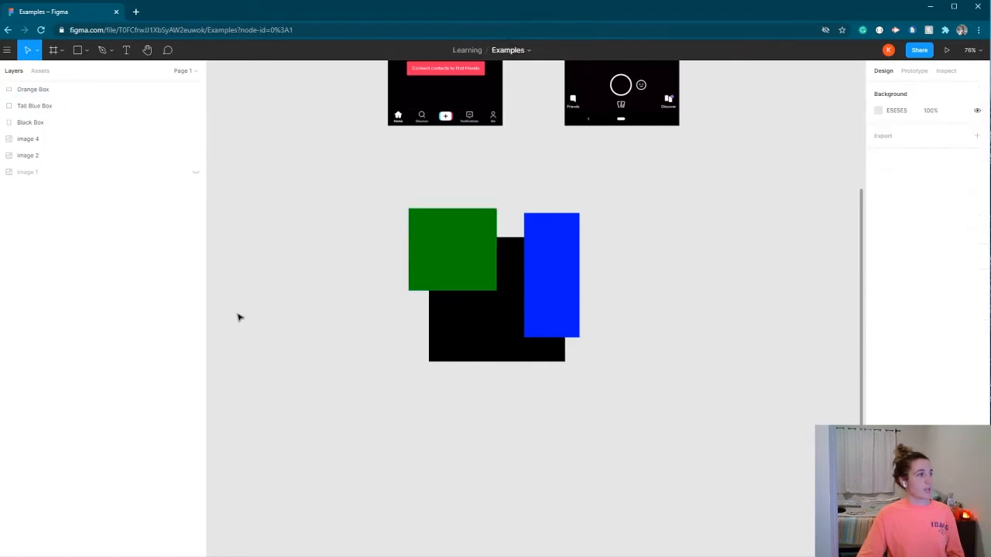
left_click(552, 261)
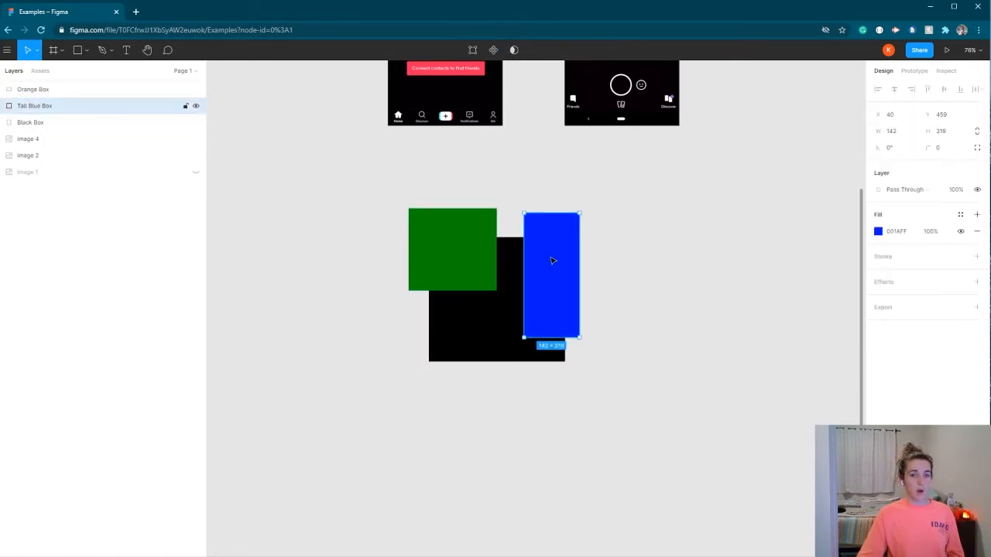
left_click(475, 255)
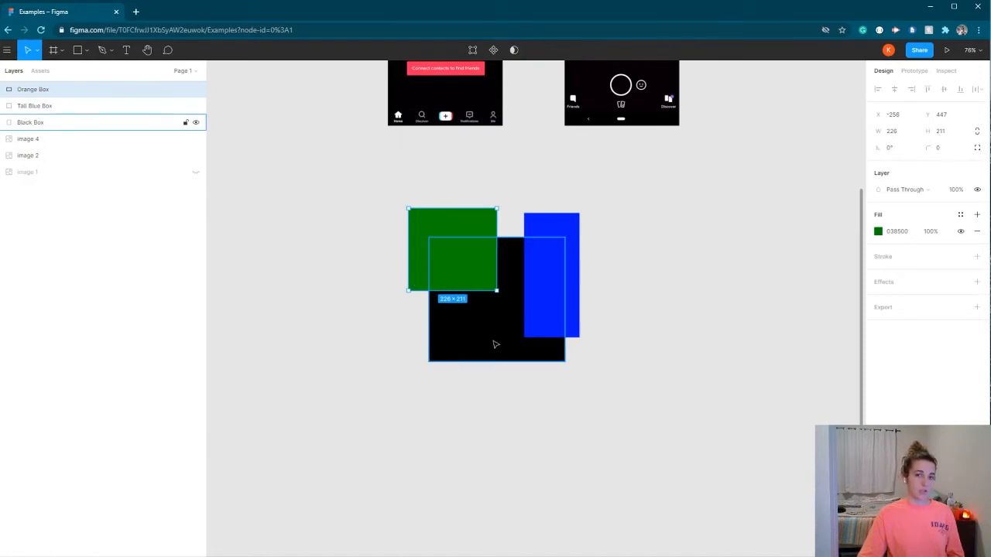
Step: Shift the black box to about X -189, Y 498 and raise its layer above the orange and tall blue boxes
mouse_move(504, 337)
left_mouse_down()
mouse_move(480, 314)
mouse_move(475, 365)
mouse_move(460, 285)
mouse_move(526, 341)
mouse_move(416, 330)
mouse_move(557, 308)
mouse_move(475, 315)
mouse_move(519, 290)
mouse_move(507, 331)
left_mouse_up()
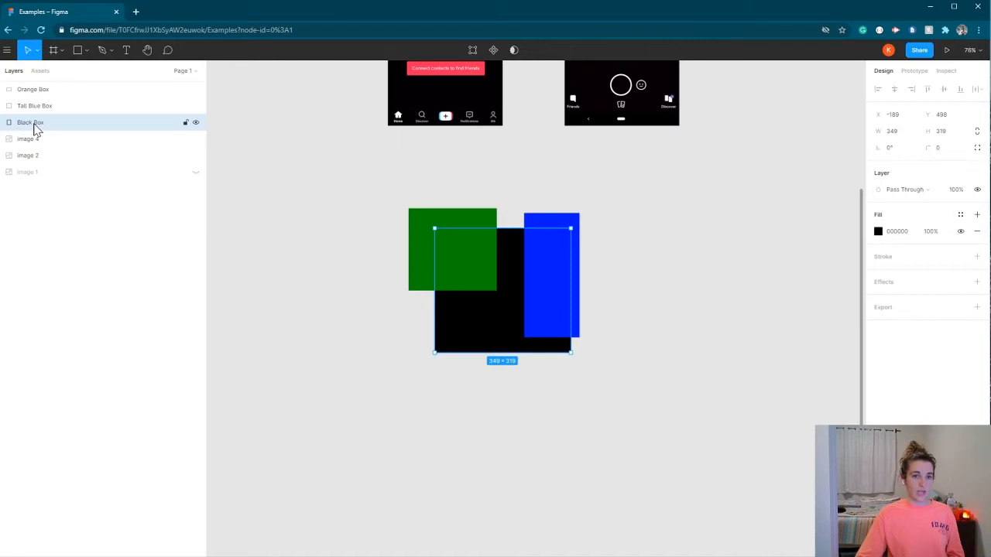
left_click_drag(34, 129, 33, 90)
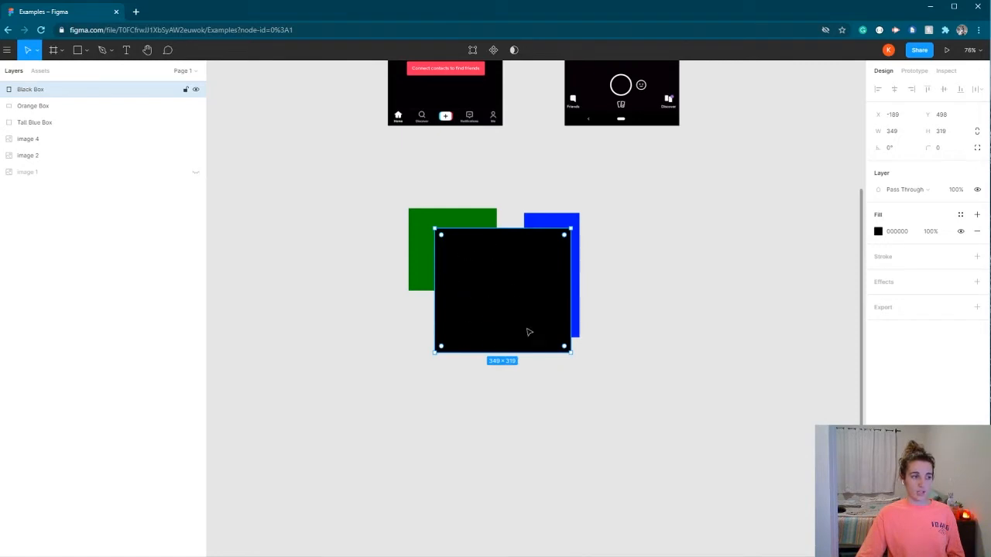
left_click(724, 265)
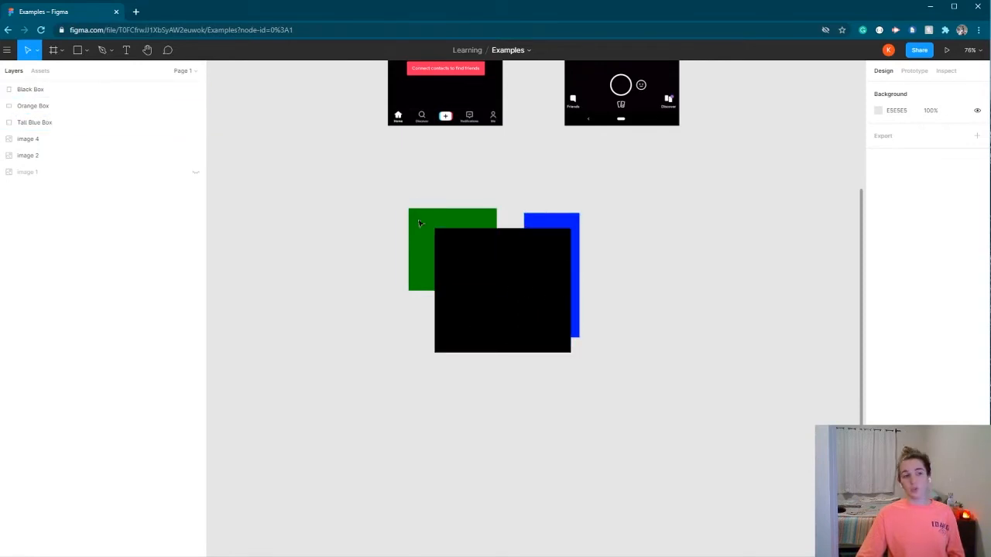
Step: Raise the Tall Blue Box layer to the top of the layer order and deselect it
left_click(39, 128)
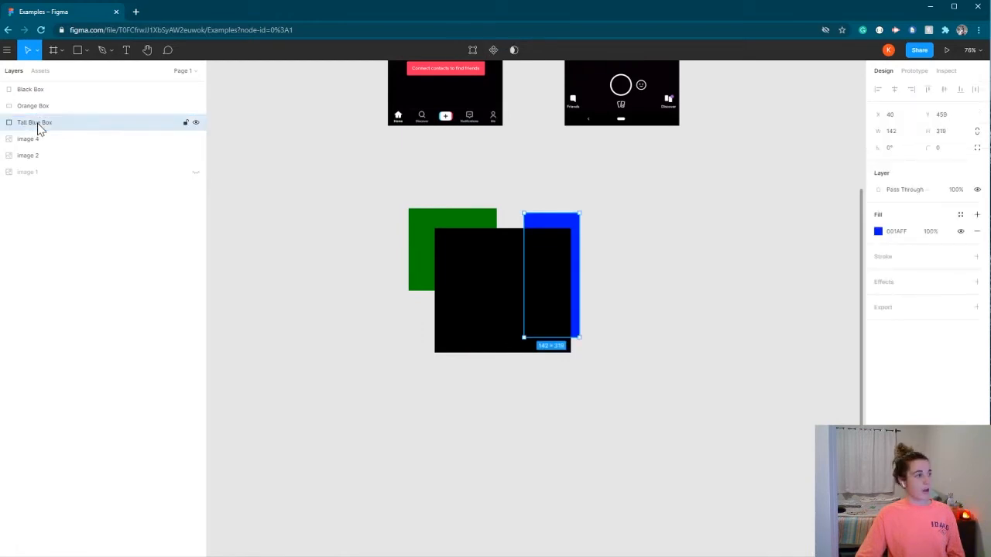
left_click_drag(40, 129, 41, 107)
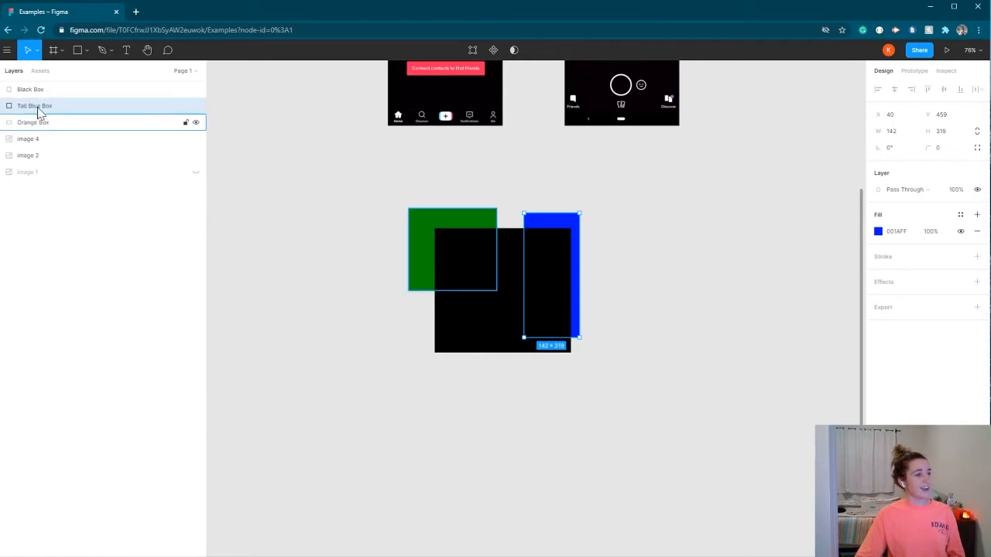
left_click_drag(39, 109, 38, 88)
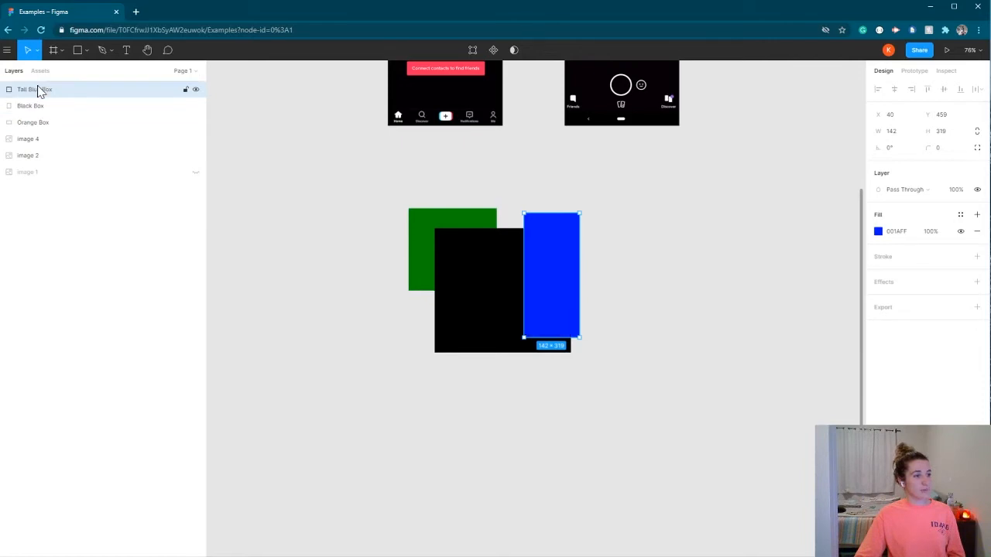
left_click(701, 268)
Step: Move the blue box to about X 126, Y 574, the black box to X -100, Y 522, and the green box to X -204, Y 451
left_click_drag(551, 265, 582, 308)
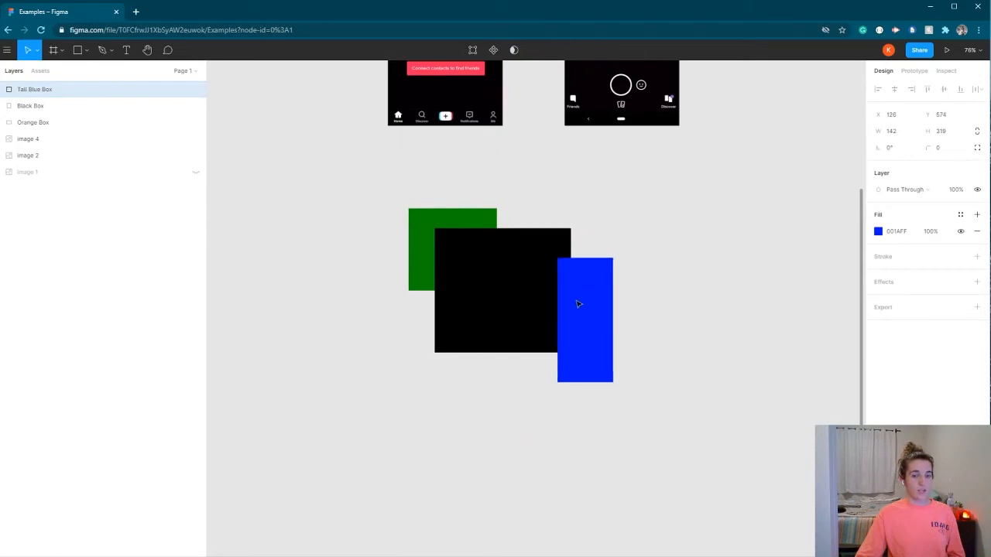
left_click_drag(495, 305, 514, 321)
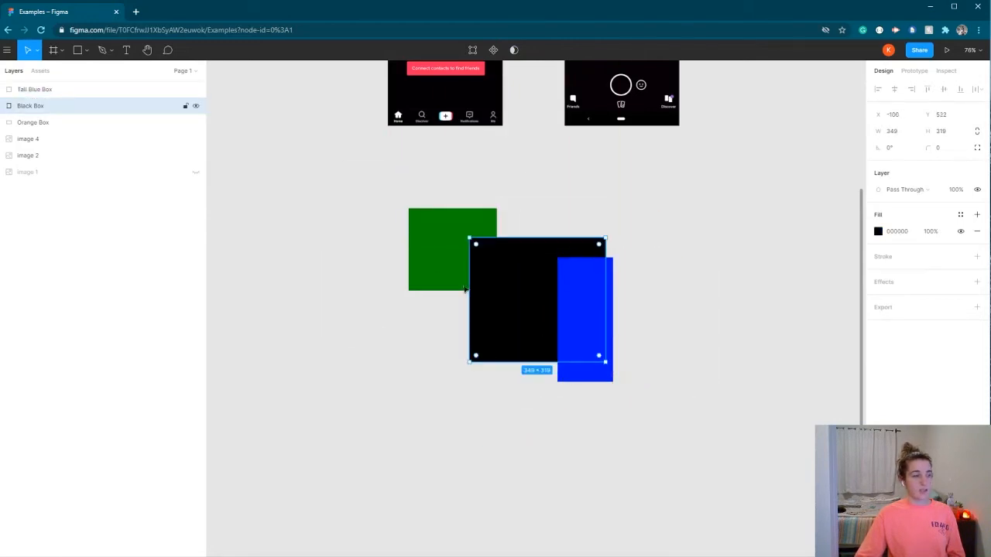
mouse_move(442, 242)
left_mouse_down()
mouse_move(391, 234)
mouse_move(448, 209)
mouse_move(463, 225)
mouse_move(684, 262)
mouse_move(380, 243)
mouse_move(530, 333)
mouse_move(453, 227)
mouse_move(438, 226)
left_mouse_up()
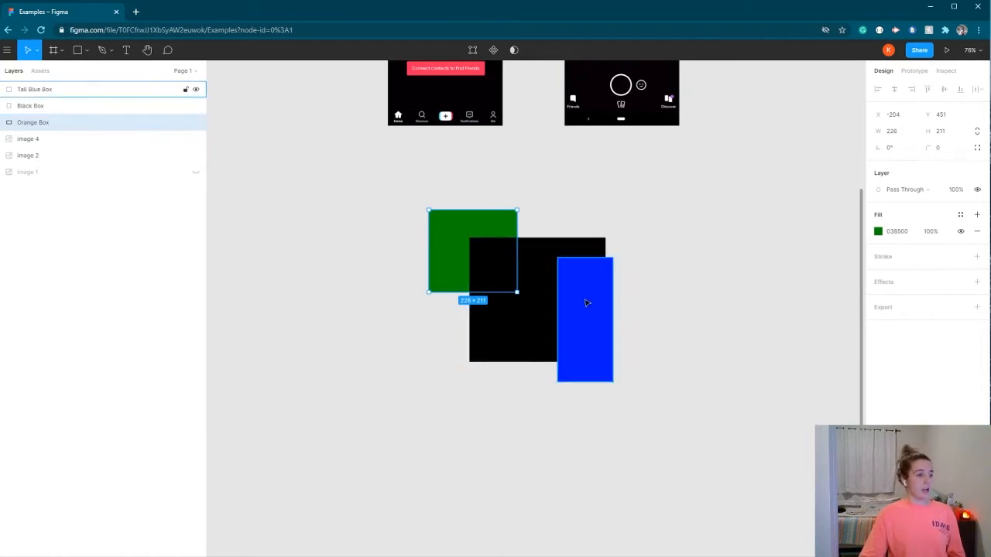
Step: Move the blue box over the black box's upper middle and the green box behind the black box's lower edge
left_click_drag(586, 303, 541, 238)
left_click_drag(480, 225, 545, 328)
left_click(654, 358)
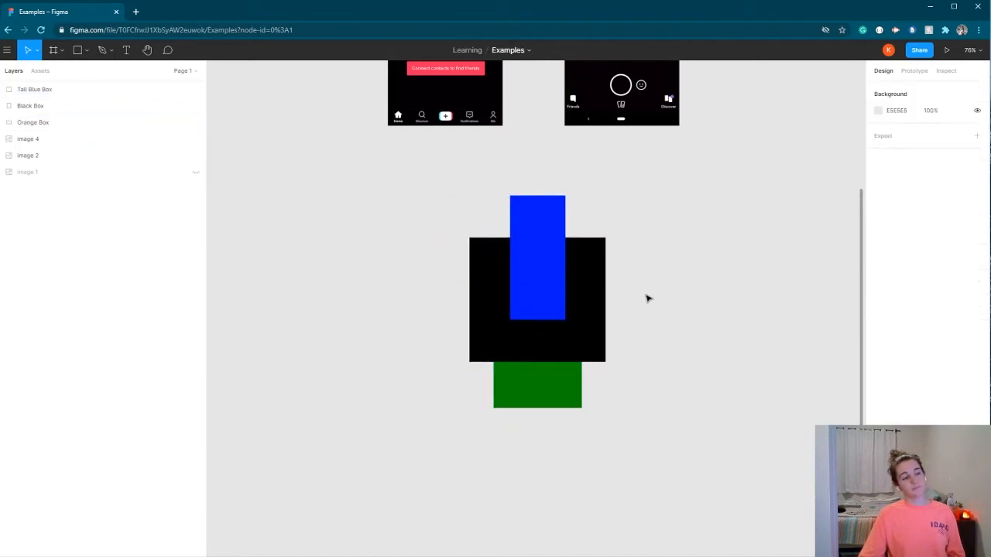
Step: Move the green box behind the black box's left edge and deselect it
scroll(575, 367, "down", 1)
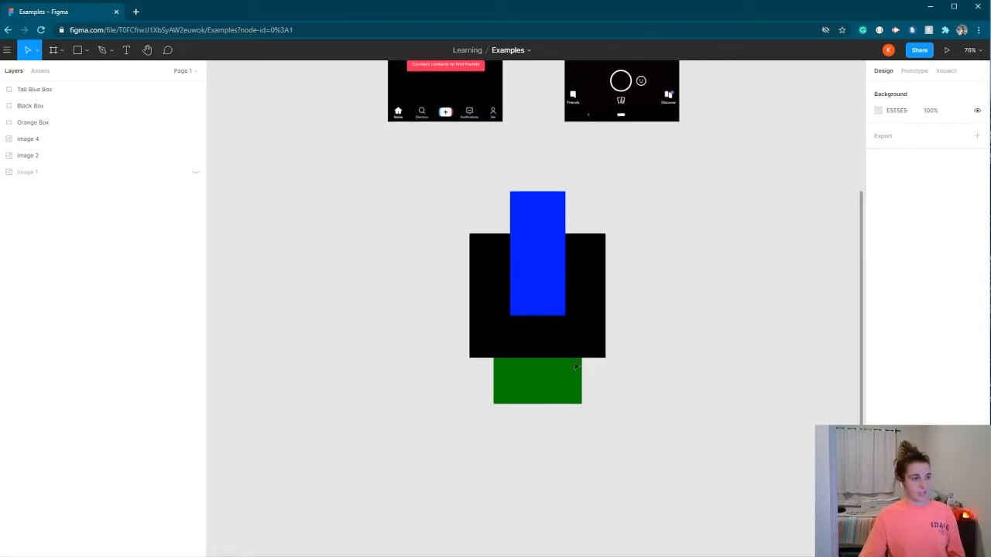
left_click_drag(534, 391, 462, 324)
left_click(748, 288)
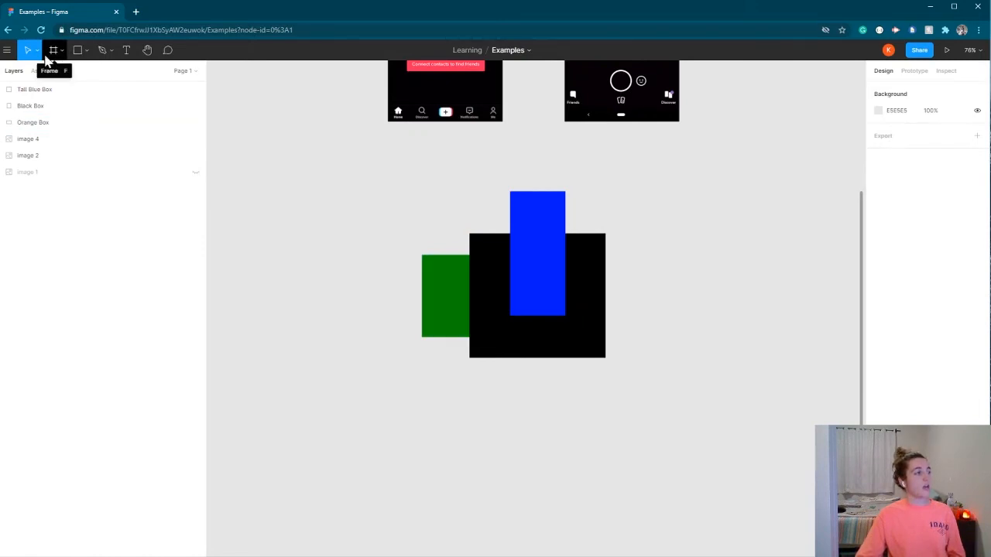
Step: Draw a star about 297 × 368 left of the boxes and delete it
left_click(88, 54)
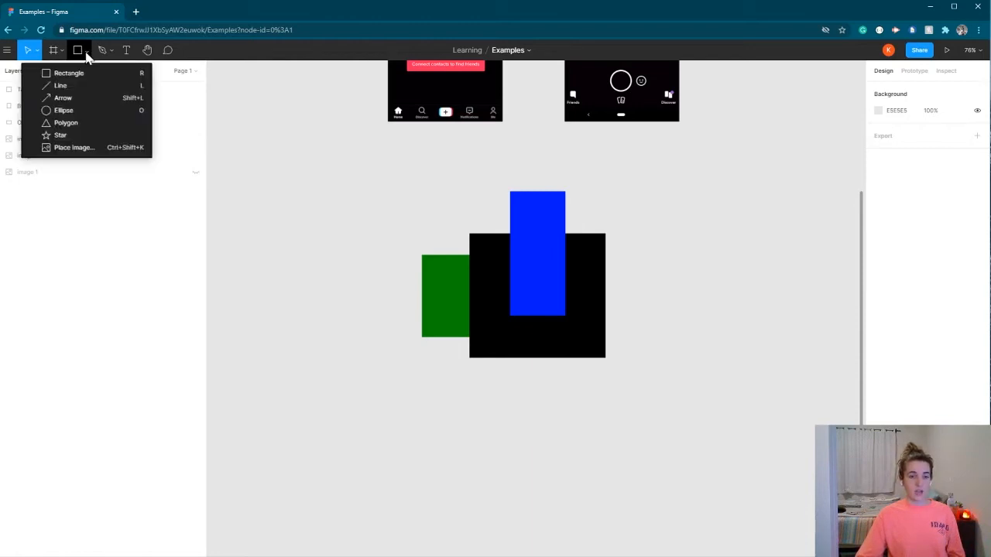
left_click(79, 139)
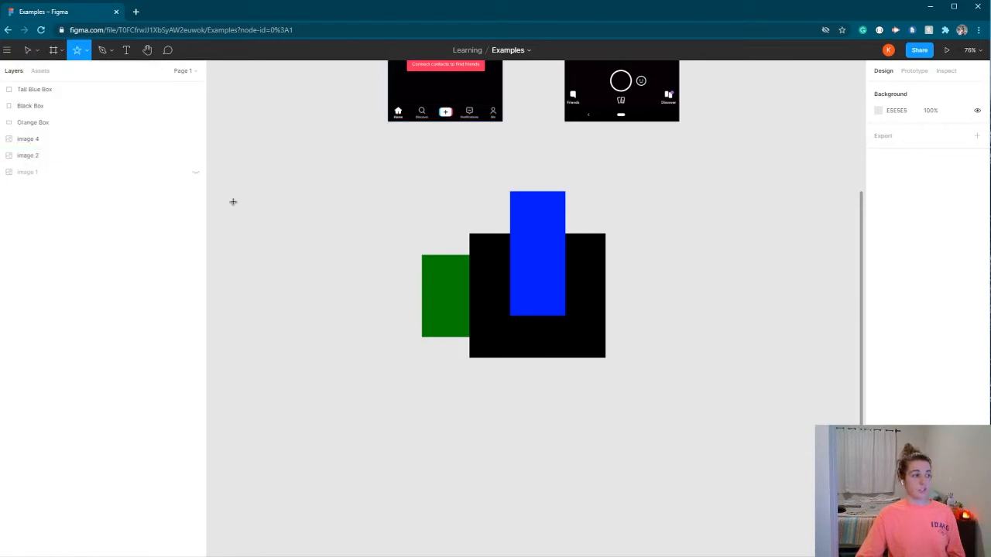
left_click_drag(261, 219, 377, 362)
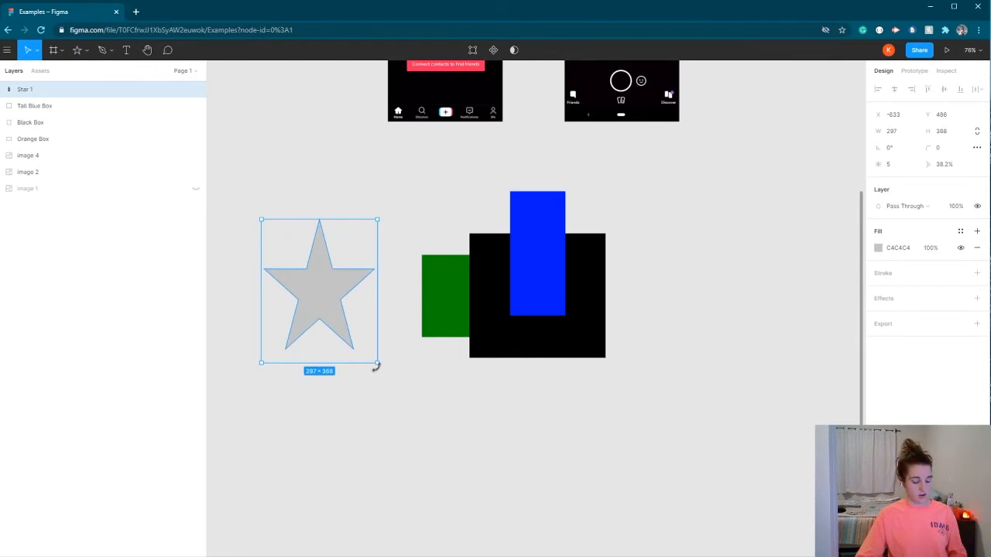
key("Delete")
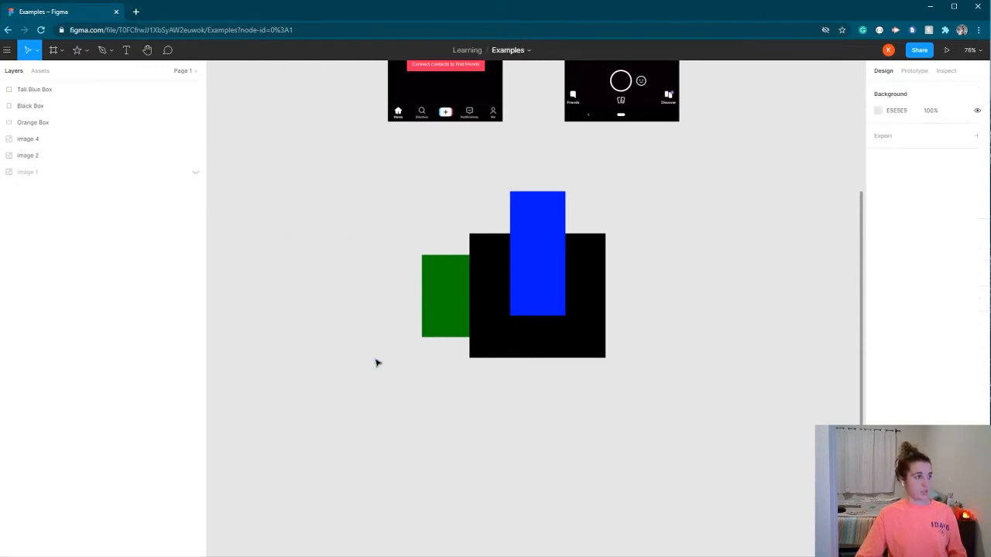
Step: Draw a rectangle left of the green box and delete it
left_click(80, 51)
left_click(80, 74)
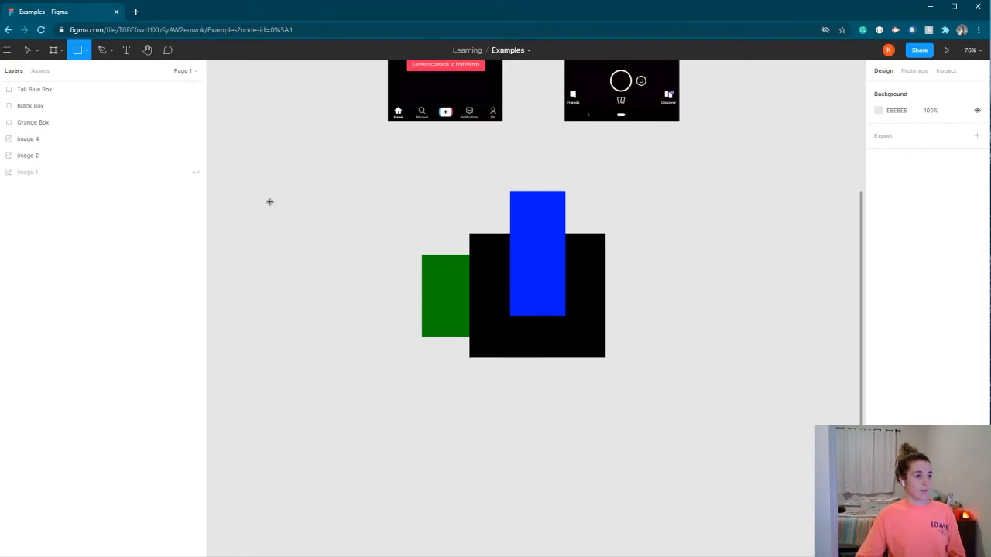
left_click_drag(270, 201, 379, 325)
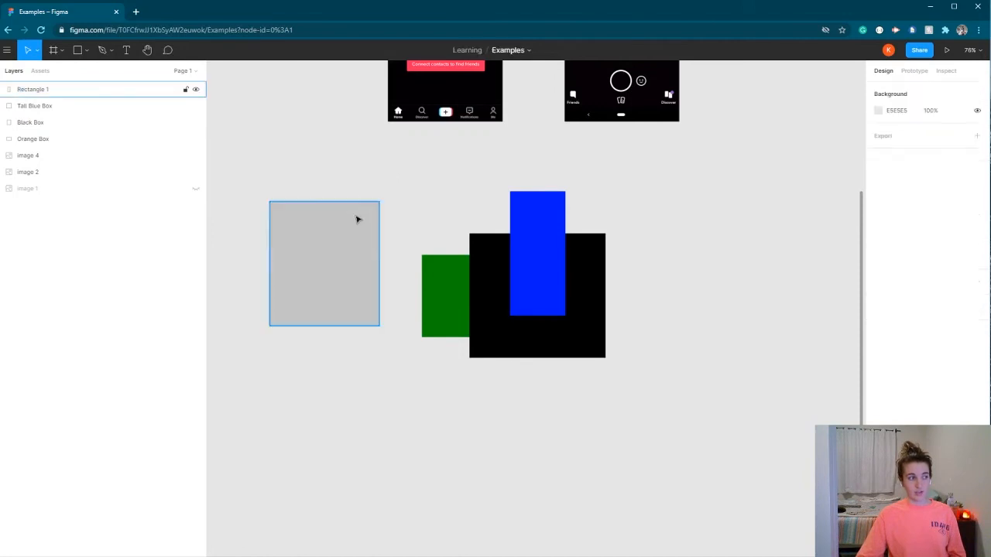
key("Delete")
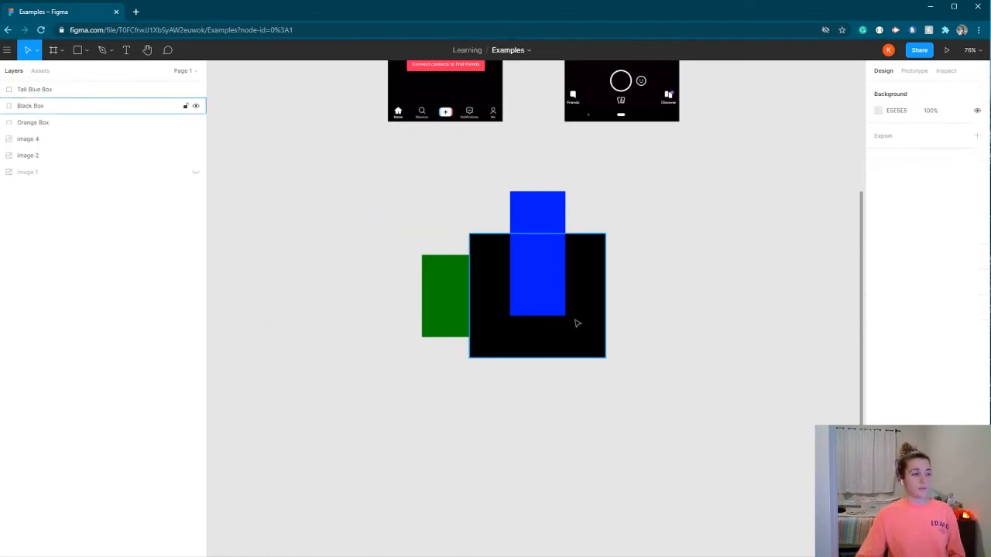
Step: Draw a rectangle about 354 × 338 below the boxes and set its fill to black 000000
scroll(577, 322, "down", 2)
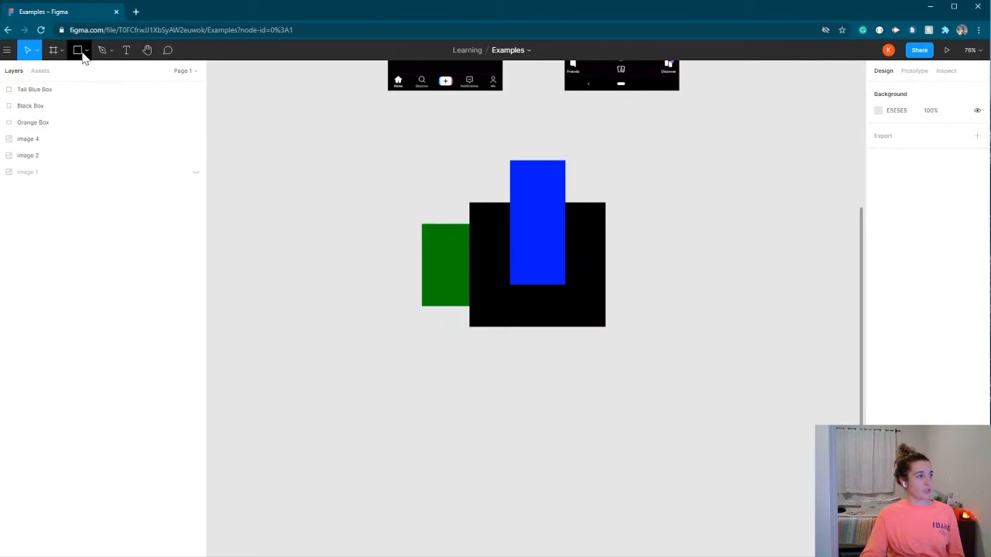
left_click(80, 51)
left_click(87, 51)
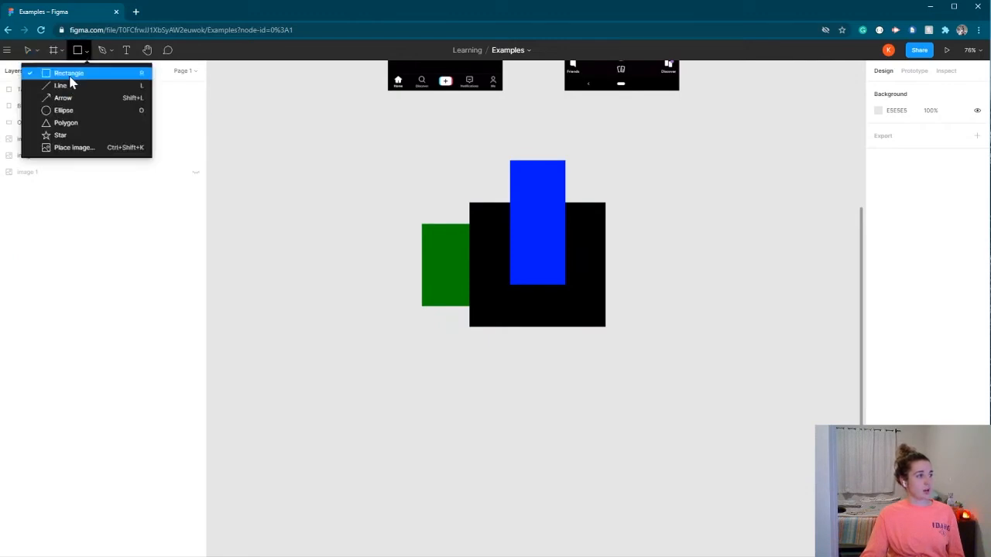
left_click(73, 76)
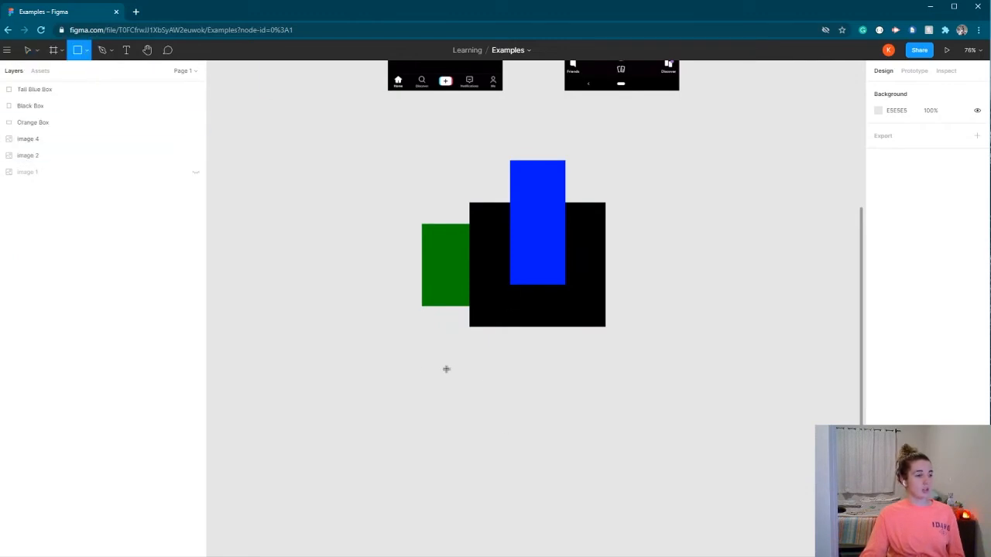
mouse_move(446, 370)
left_mouse_down()
mouse_move(586, 509)
mouse_move(582, 500)
left_mouse_up()
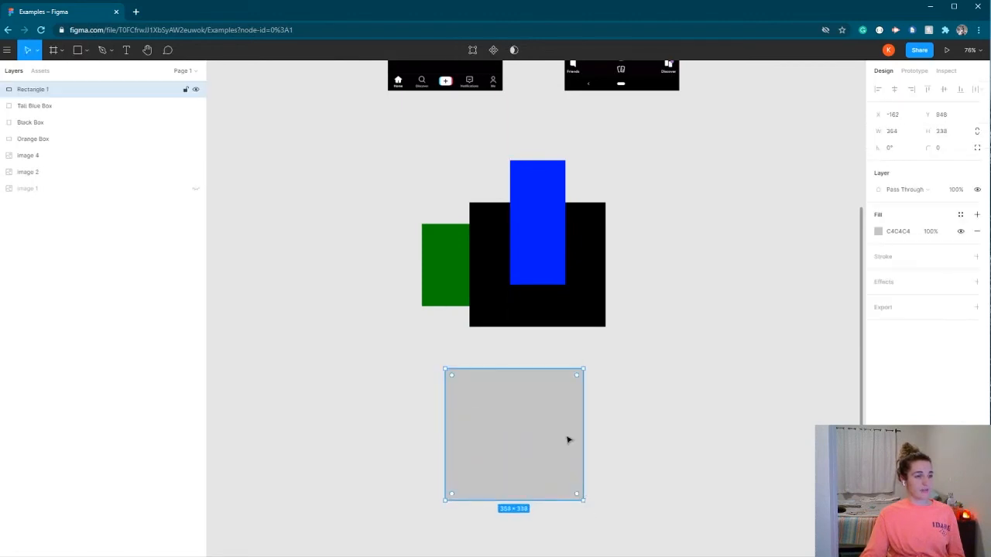
left_click(878, 232)
left_click_drag(745, 272, 707, 421)
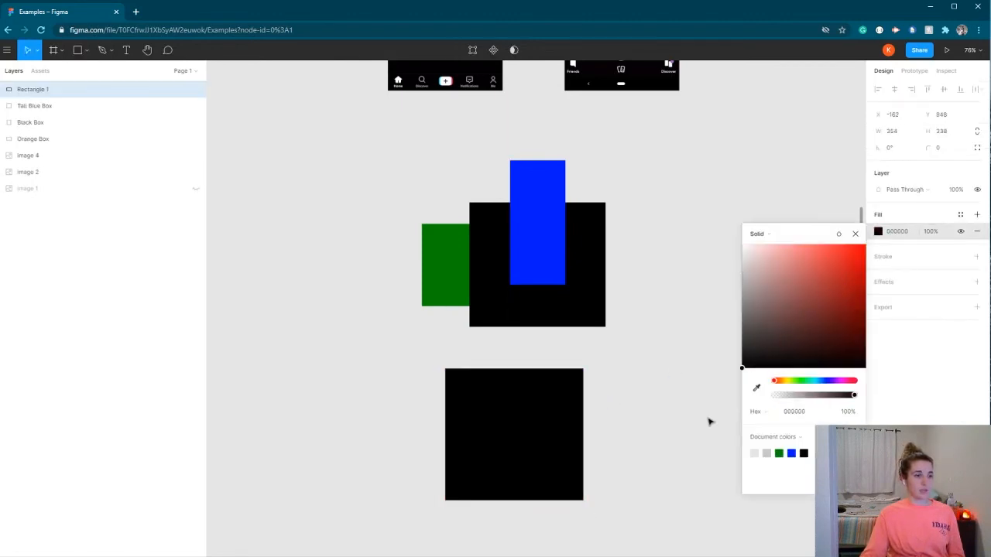
Step: Draw two rectangles over the lower black box: about 270 × 157 across its left edge and about 168 × 322 across its top edge
left_click(79, 51)
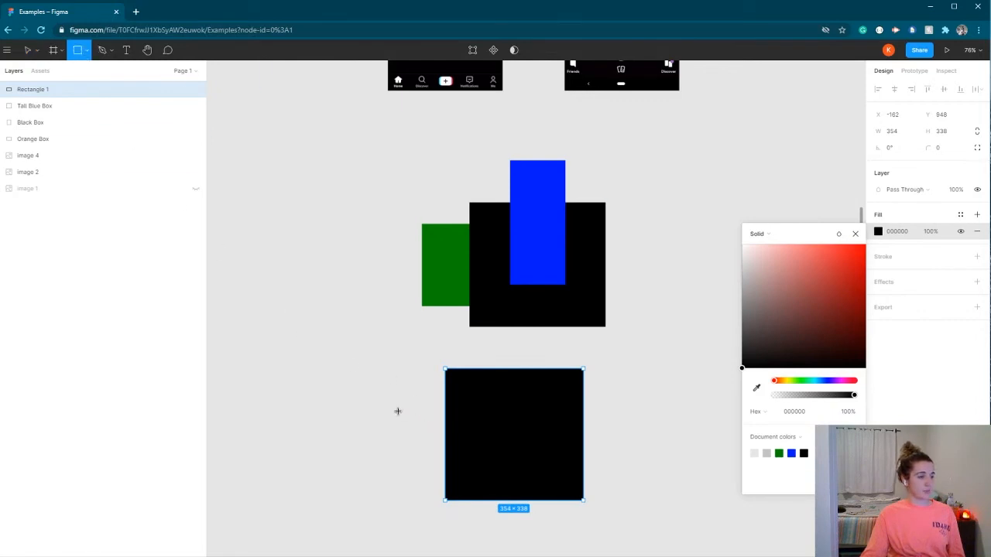
left_click_drag(398, 411, 503, 471)
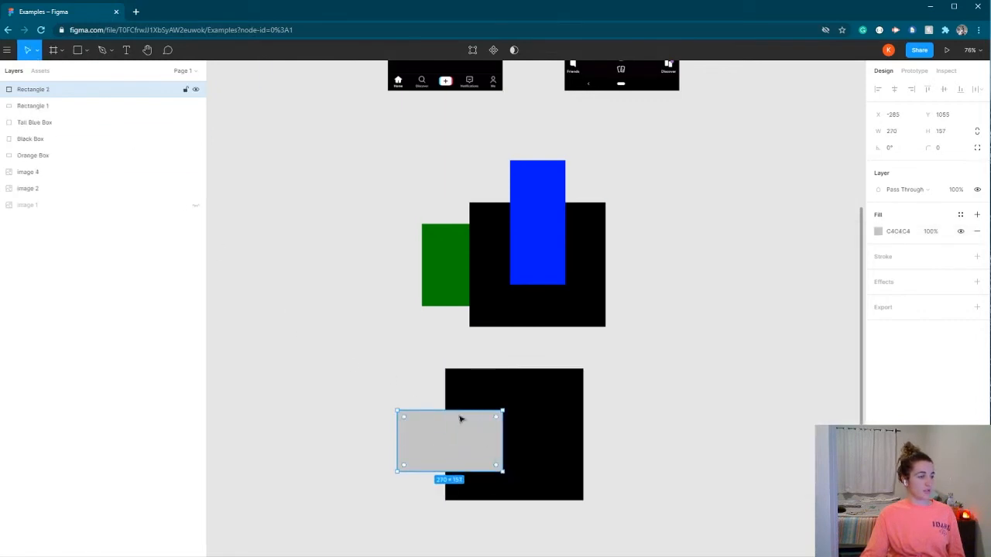
left_click(85, 51)
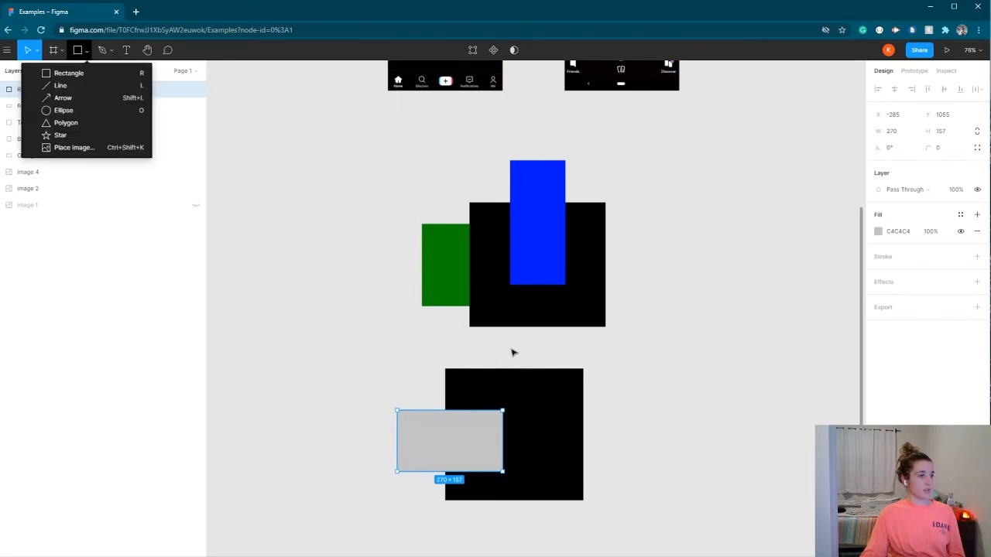
left_click(74, 75)
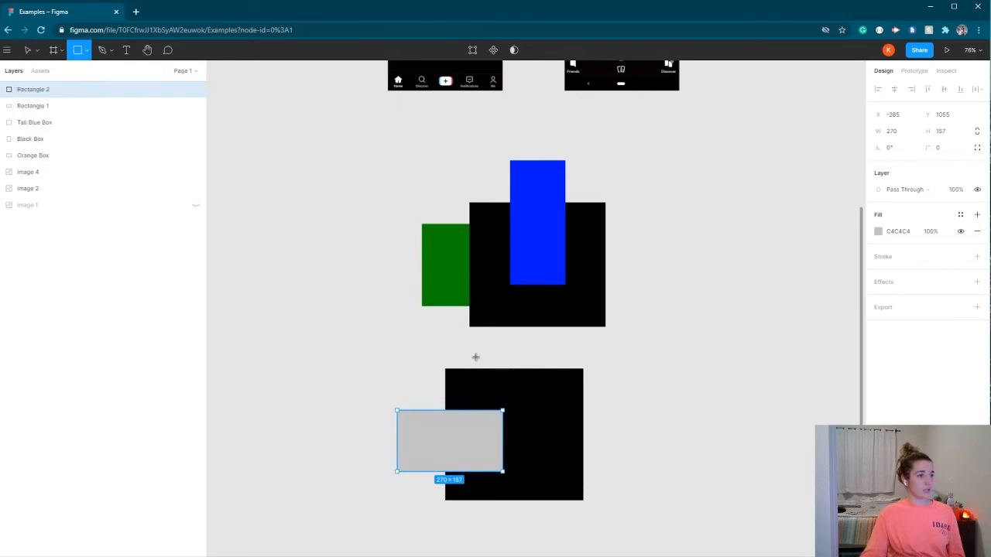
mouse_move(507, 345)
left_mouse_down()
mouse_move(549, 474)
mouse_move(576, 471)
left_mouse_up()
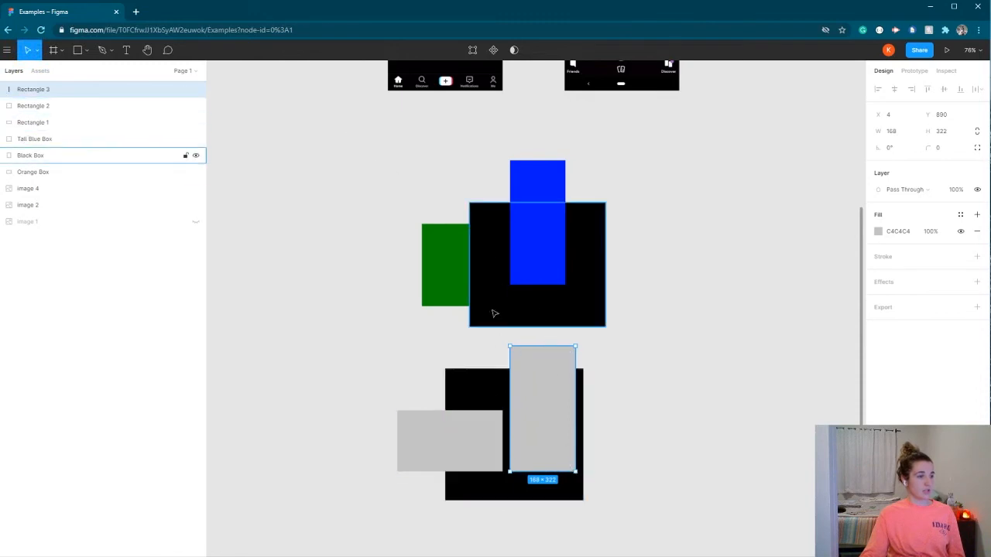
left_click_drag(464, 431, 439, 424)
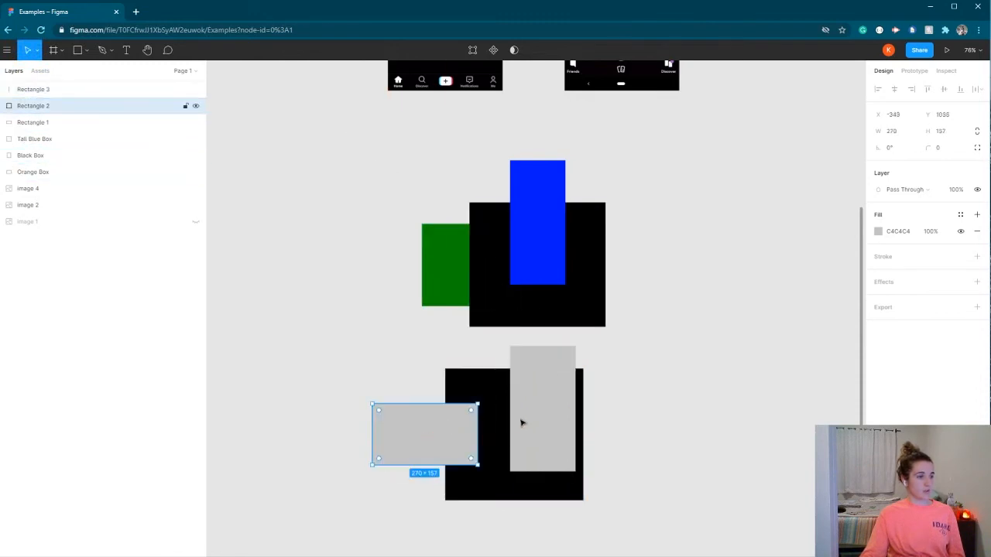
left_click_drag(554, 415, 533, 397)
Step: Set the fill of the tall grey rectangle on the lower black box to blue 000AFF
left_click(879, 231)
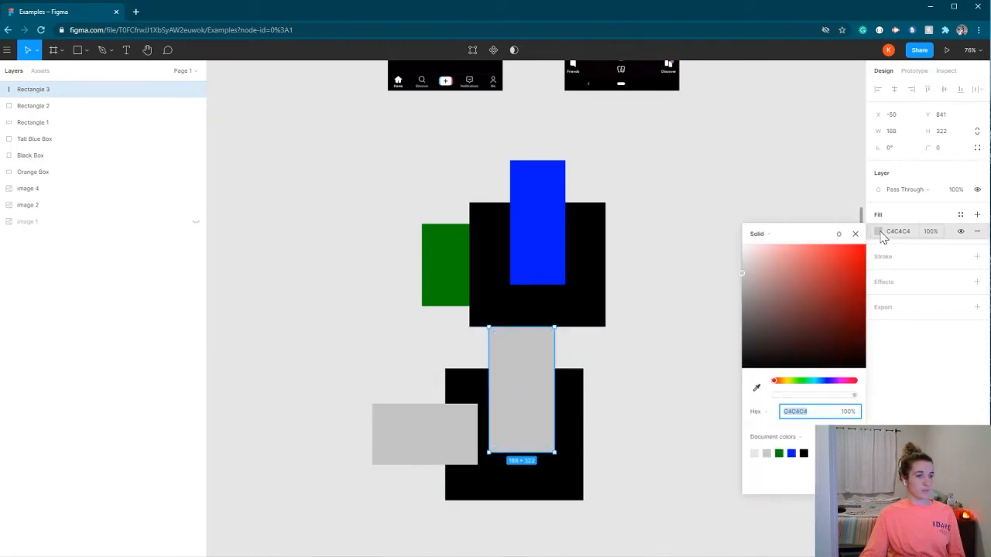
left_click(829, 387)
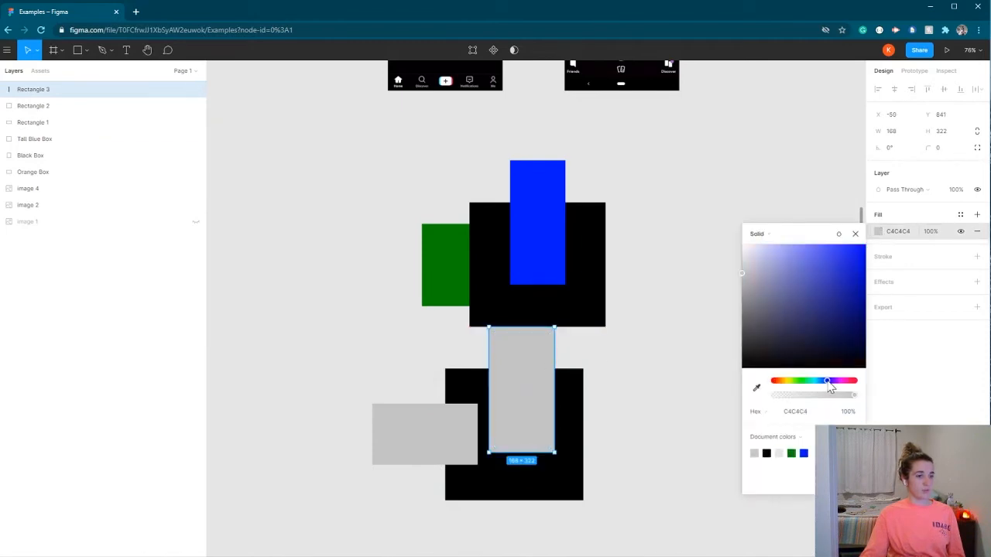
left_click(863, 246)
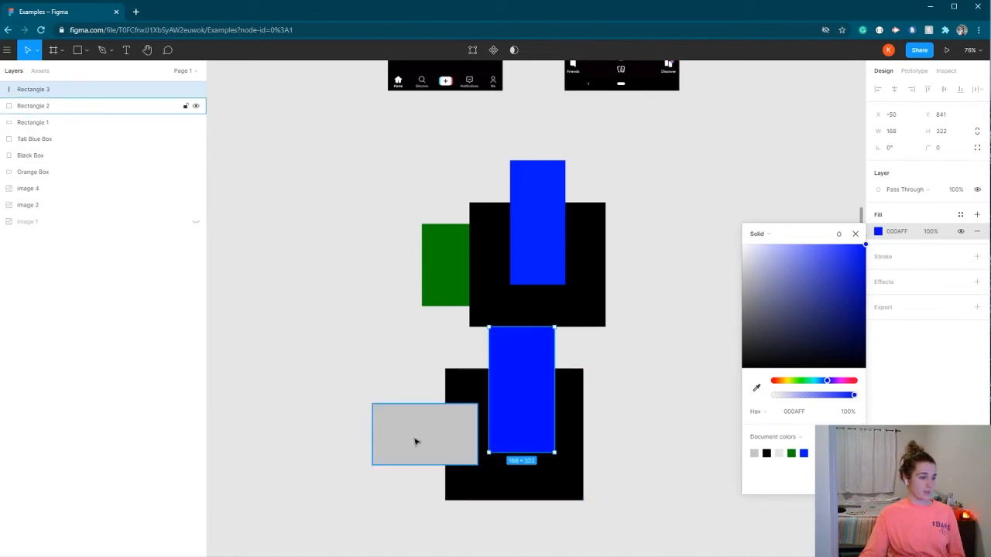
Step: Set the fill of the wide grey rectangle on the lower black box to the document's green 038500
left_click(413, 440)
left_click(878, 231)
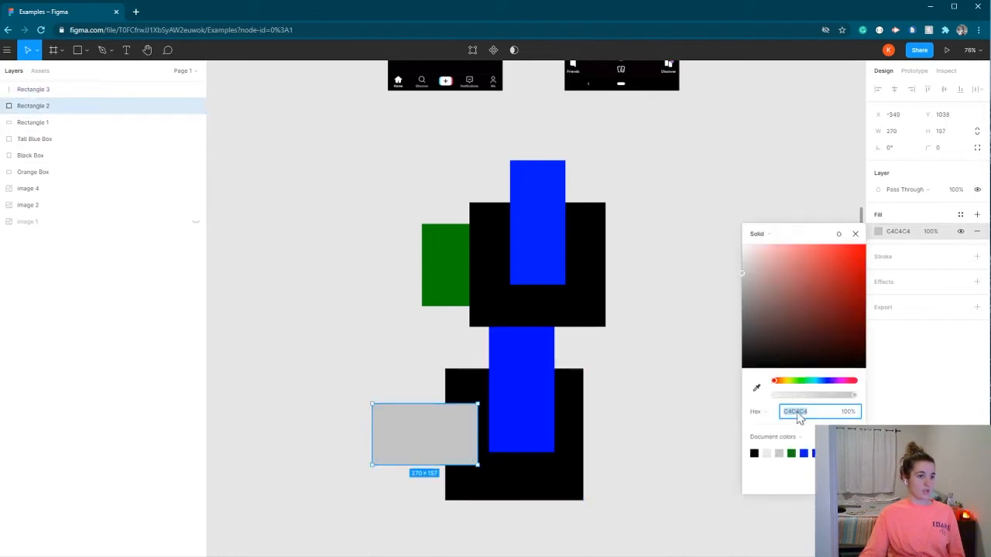
left_click(792, 451)
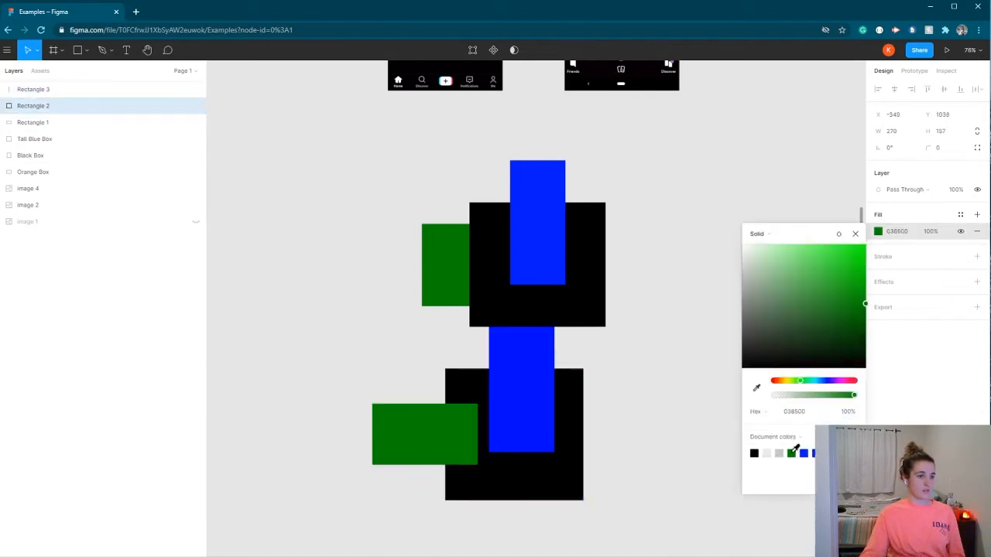
left_click(854, 233)
Step: Nudge the lower blue rectangle down and restack it behind the lower black box, then back to between the green and black layers
left_click_drag(539, 357, 542, 363)
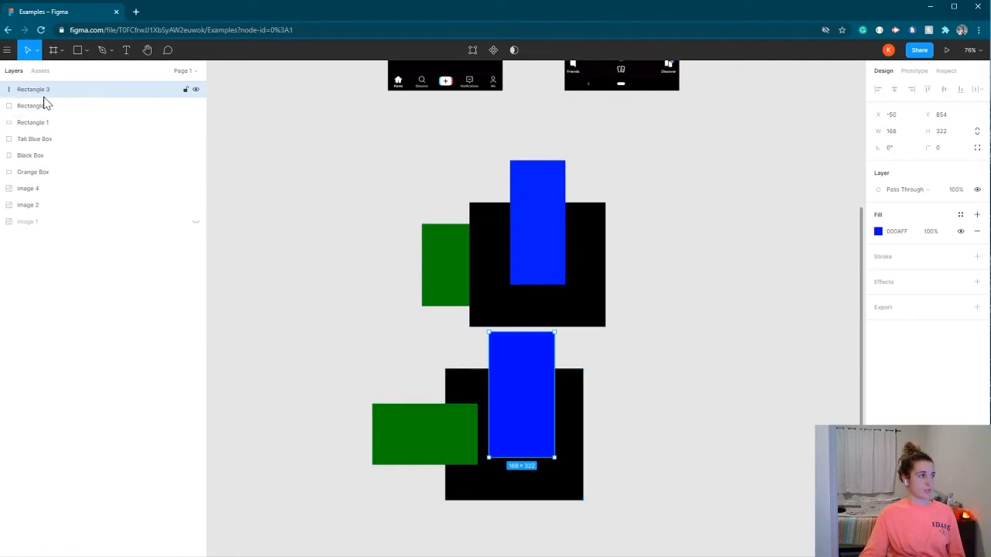
left_click_drag(33, 95, 33, 97)
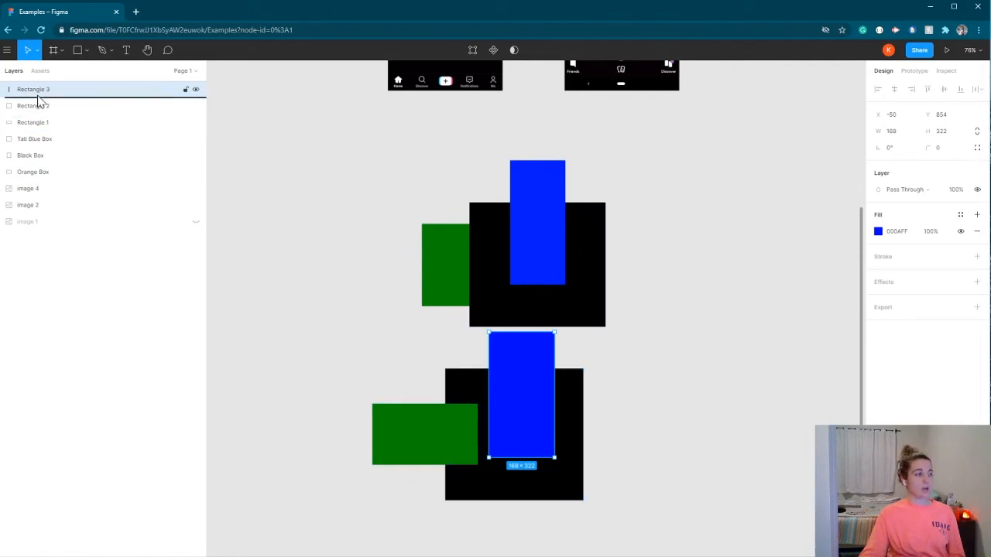
left_click_drag(38, 100, 41, 115)
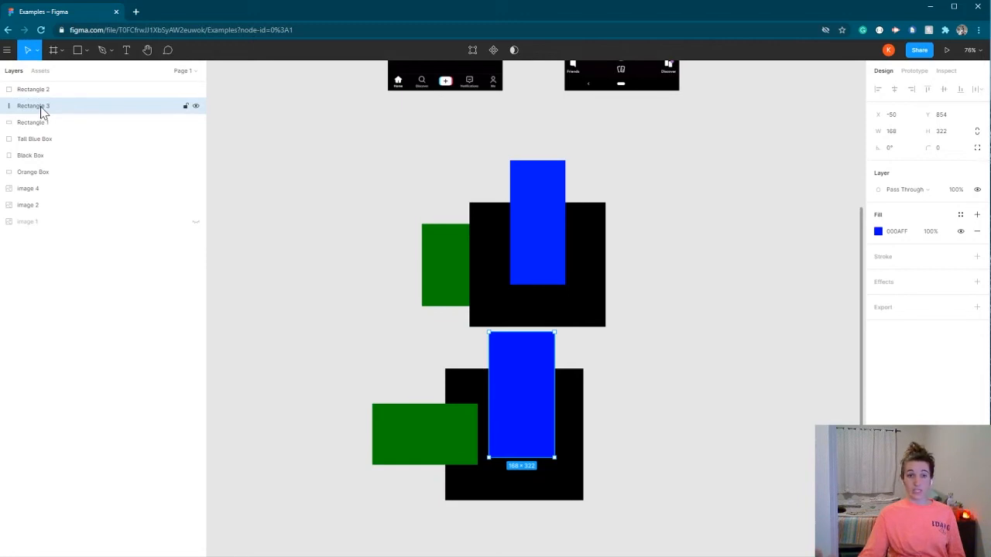
left_click_drag(43, 115, 43, 130)
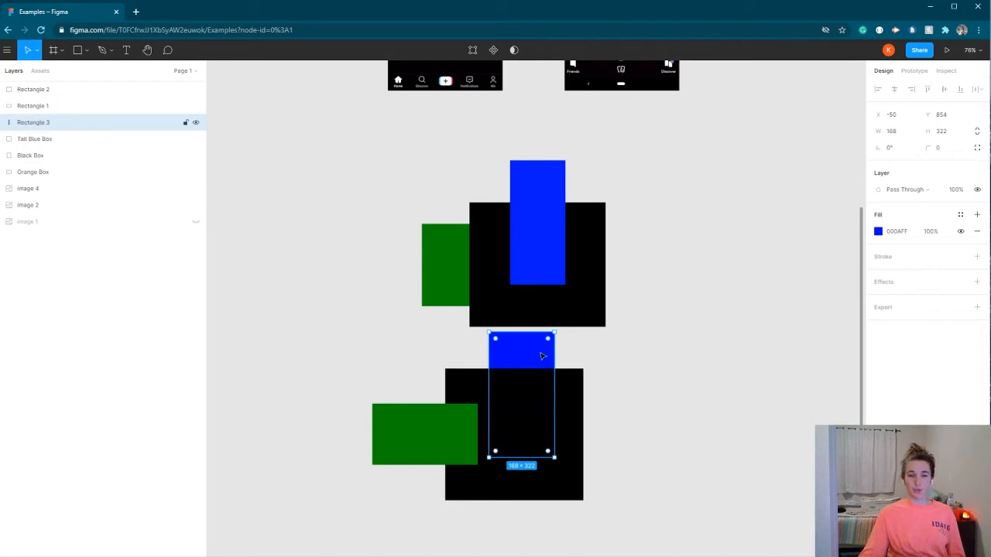
left_click_drag(39, 128, 40, 102)
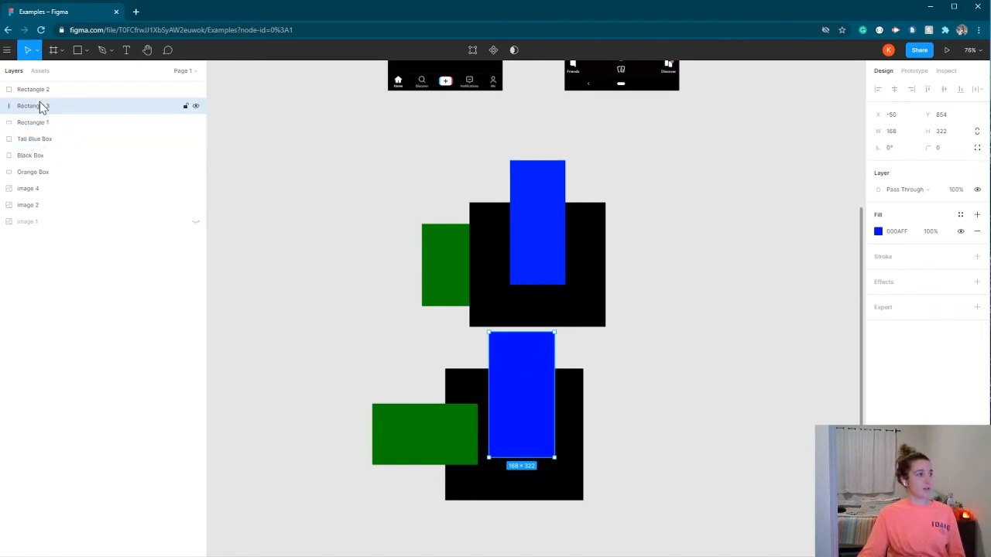
Step: Move the lower green rectangle's layer directly behind the lower black box and deselect it
left_click(429, 450)
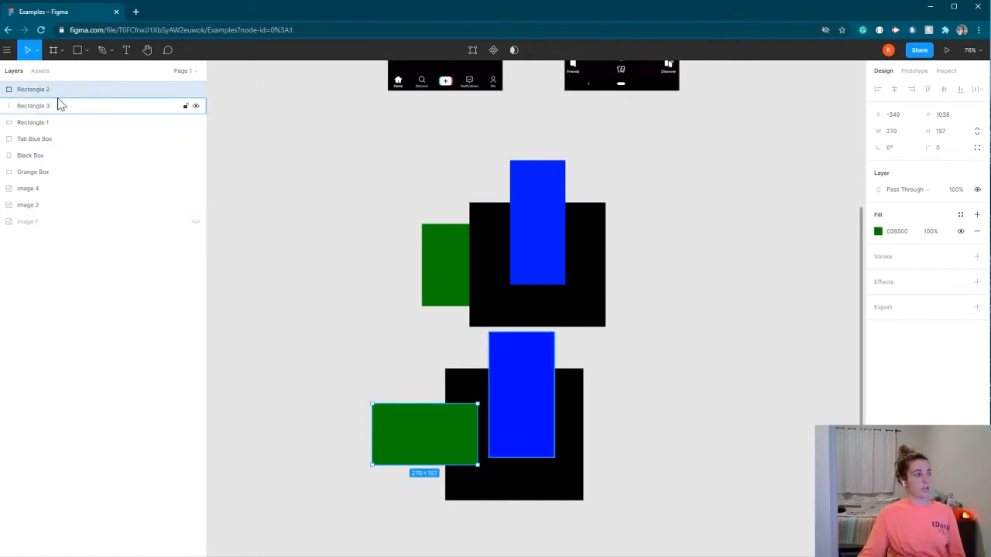
left_click_drag(49, 94, 51, 130)
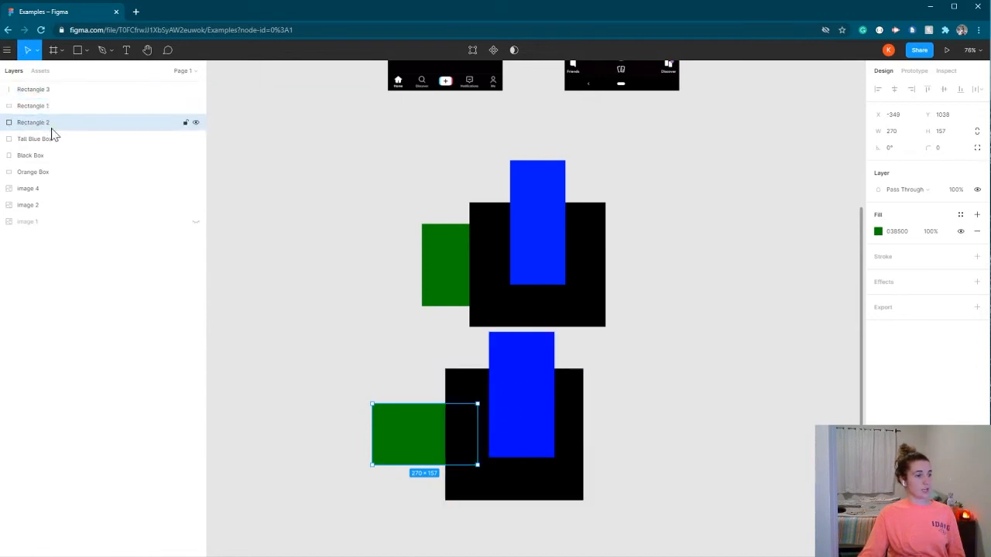
left_click(668, 478)
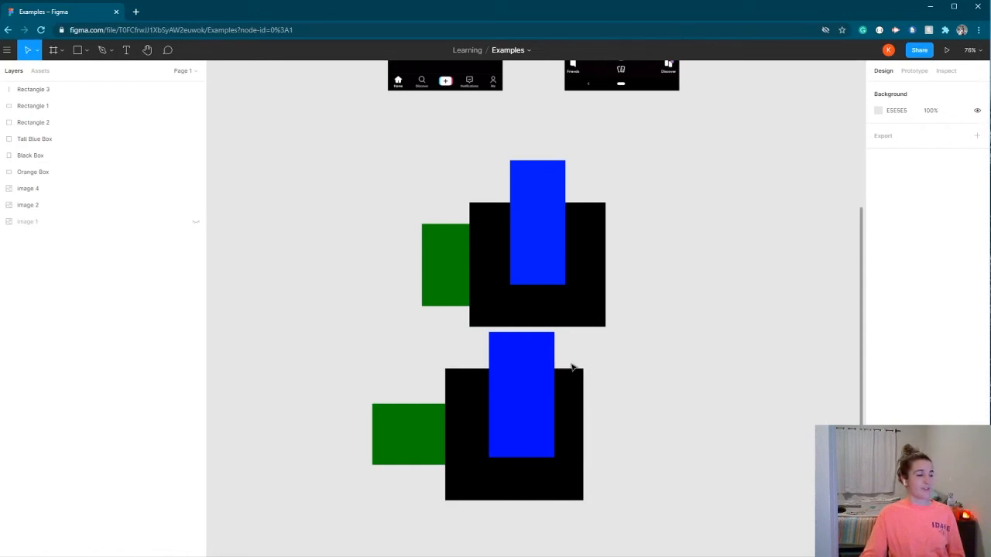
Step: Draw a large rectangle about 479 × 493 in the empty canvas area to the right of the box groups
scroll(572, 366, "down", 2)
scroll(571, 366, "right", 5)
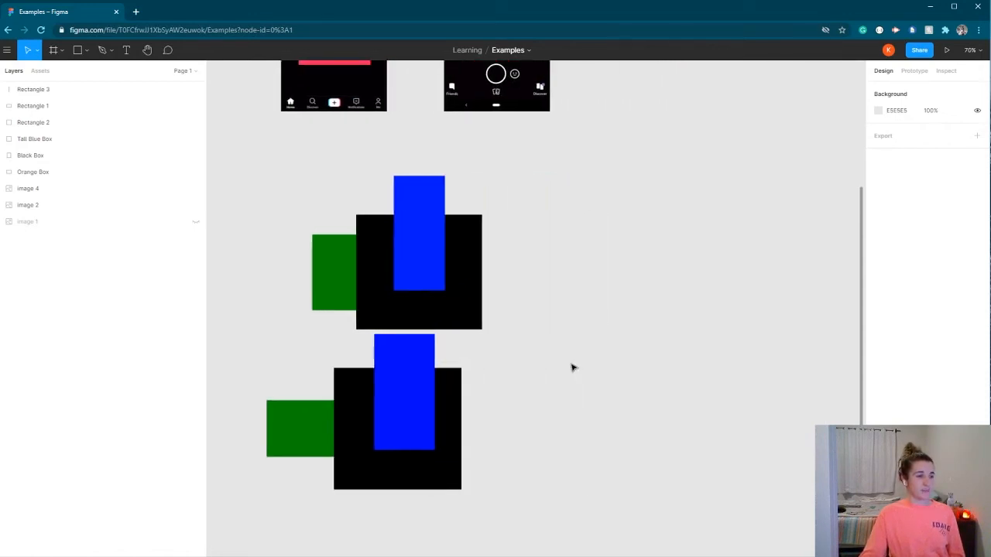
scroll(571, 367, "right", 2)
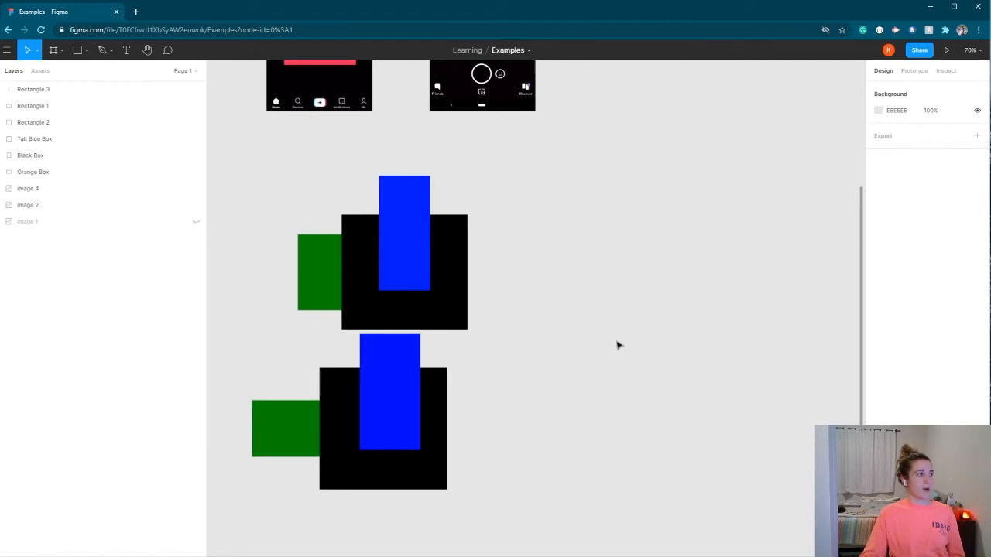
left_click(79, 52)
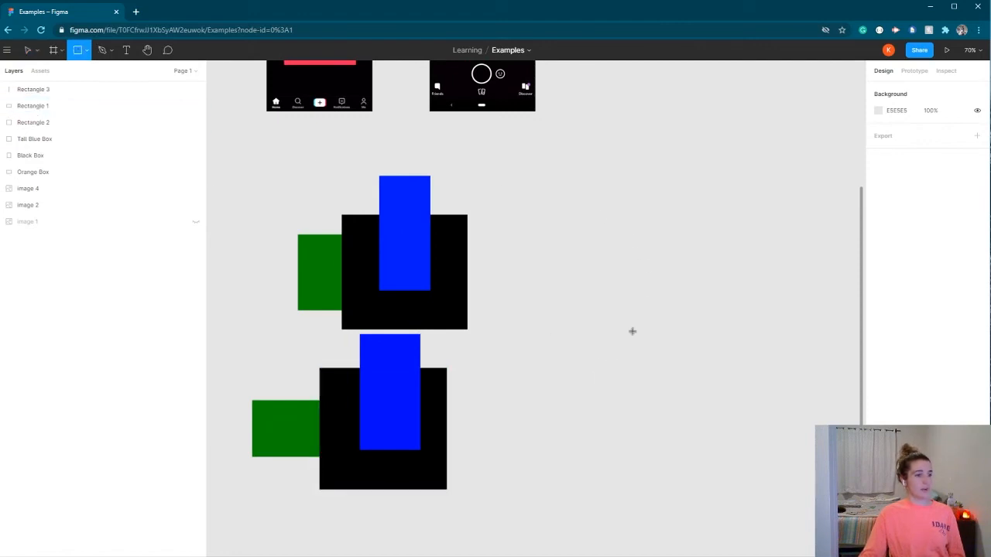
left_click_drag(599, 273, 772, 451)
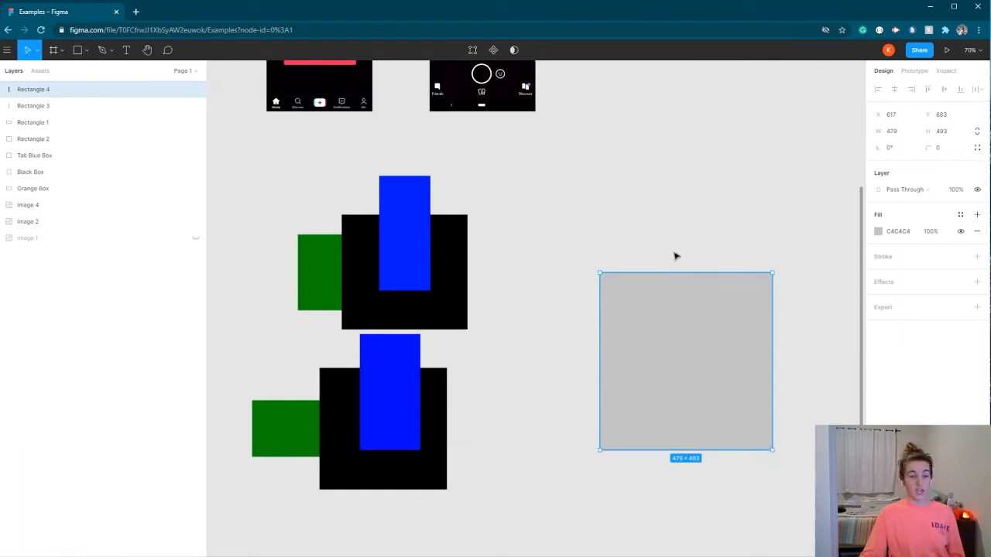
Step: Draw a narrow vertical bar about 33 × 173 at the lower left of the large grey rectangle
left_click(86, 51)
left_click(82, 53)
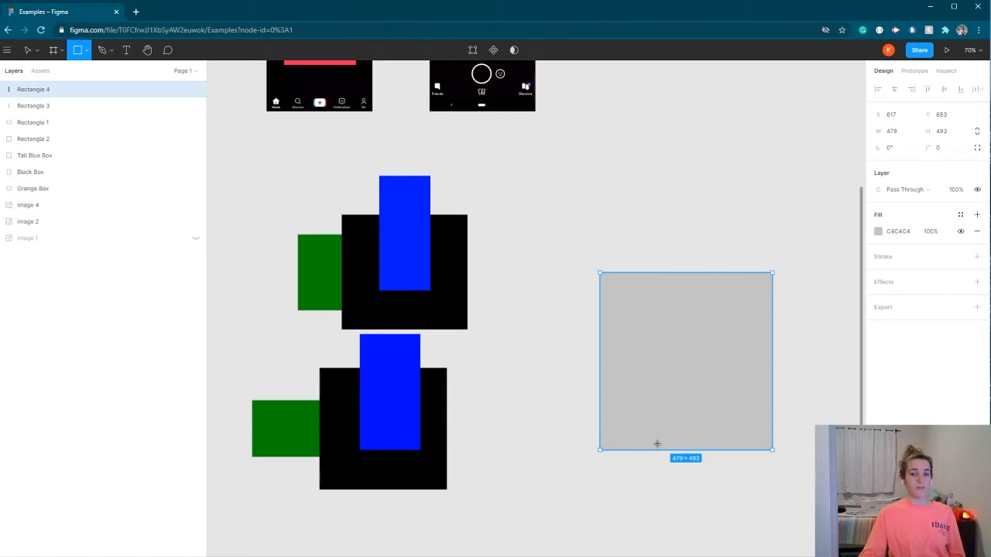
left_click_drag(621, 388, 634, 457)
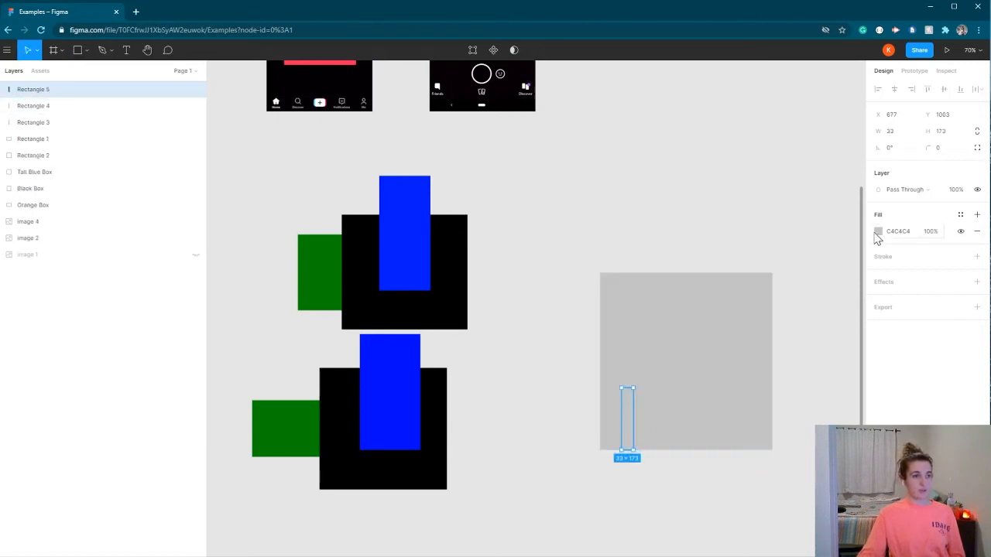
Step: Set the narrow bar's fill to black 000000 and move it slightly up and left, clear of the grey rectangle's bottom edge
left_click(878, 232)
left_click_drag(865, 245, 661, 493)
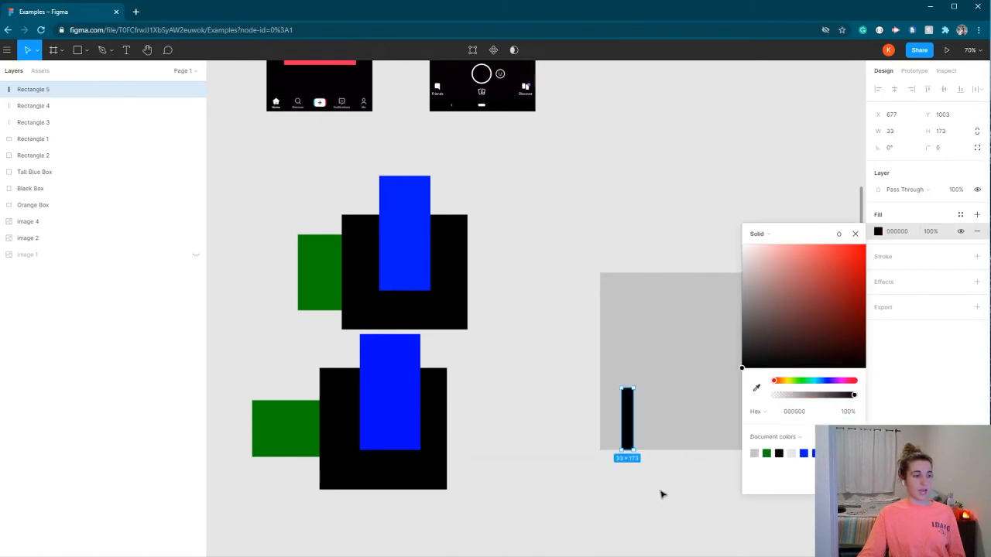
left_click(659, 477)
left_click_drag(630, 420, 628, 410)
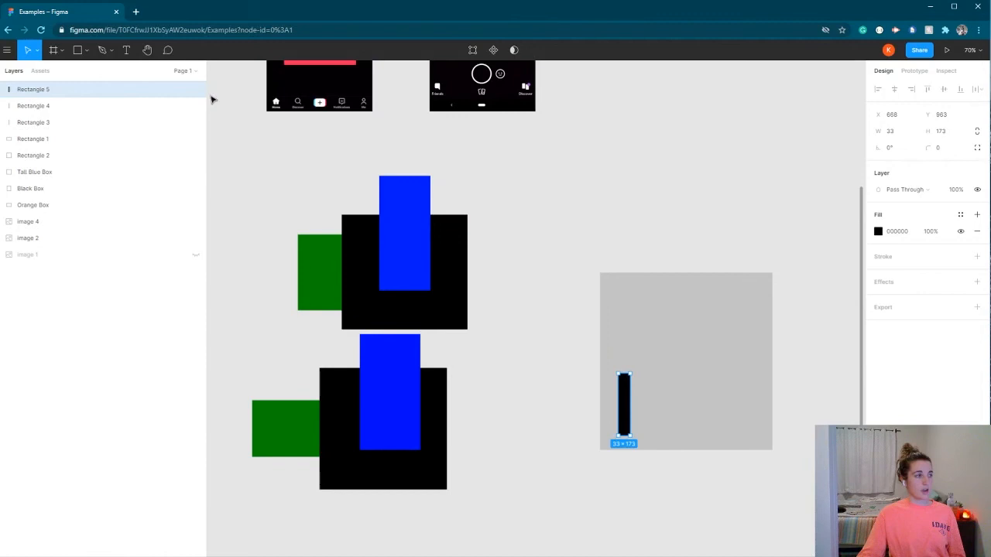
Step: Draw a second bar about 33 × 173 to the right of the first, aligned with it, and set its fill to black
left_click(78, 51)
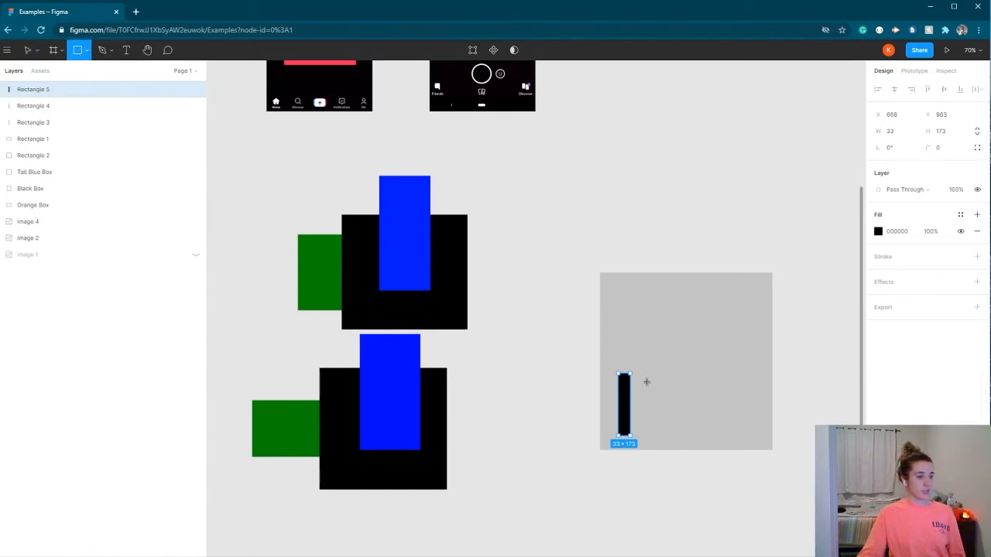
left_click_drag(646, 375, 655, 440)
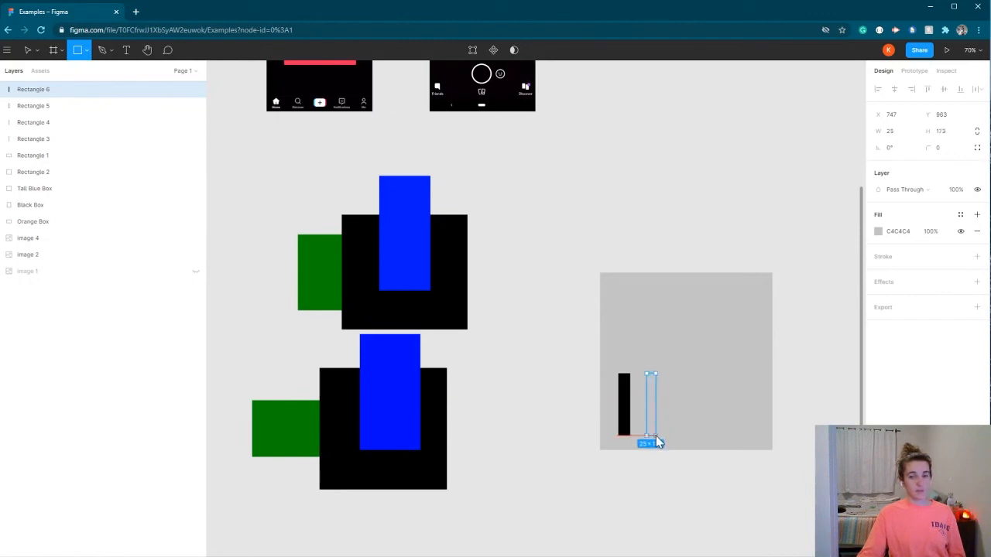
left_click_drag(655, 436, 660, 442)
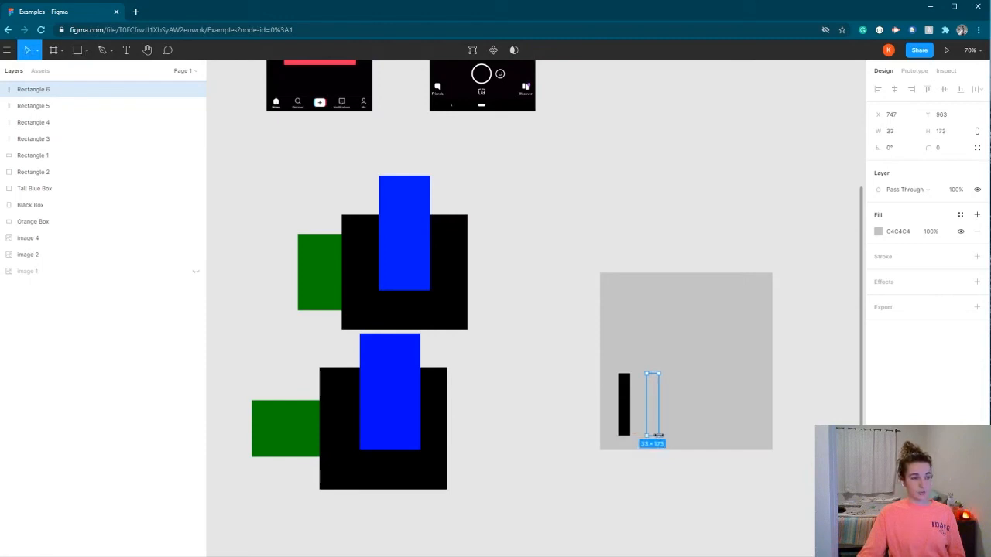
left_click(878, 231)
left_click_drag(846, 265, 743, 367)
left_click(678, 464)
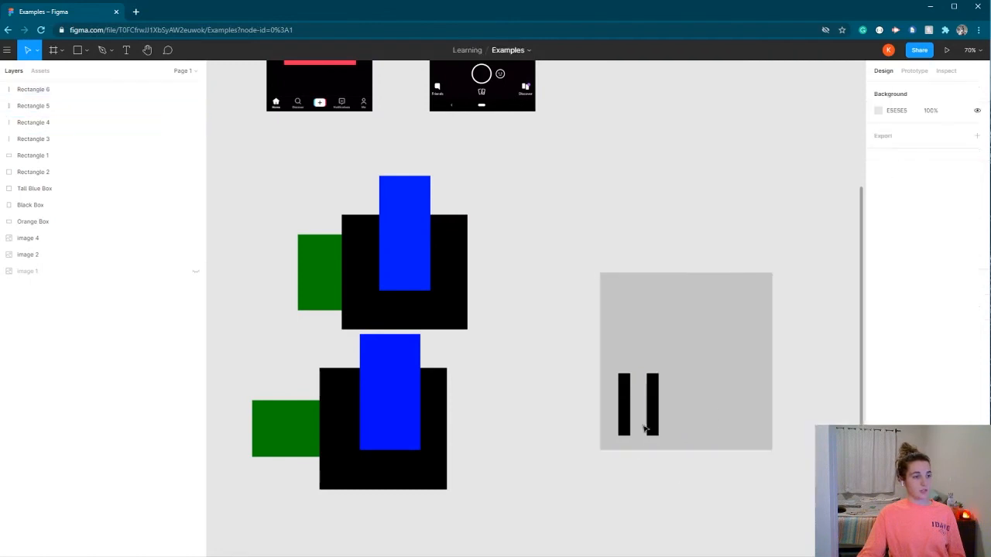
Step: Draw a third bar about 38 × 173 and a fourth about 42 × 173 to the right of the two black bars, vertically aligned with them
left_click(79, 51)
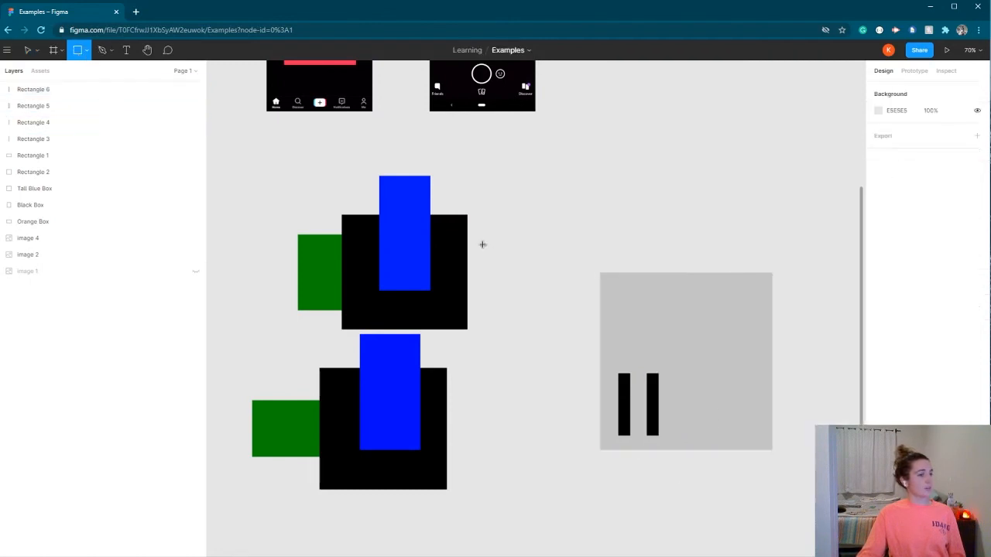
left_click_drag(672, 375, 685, 435)
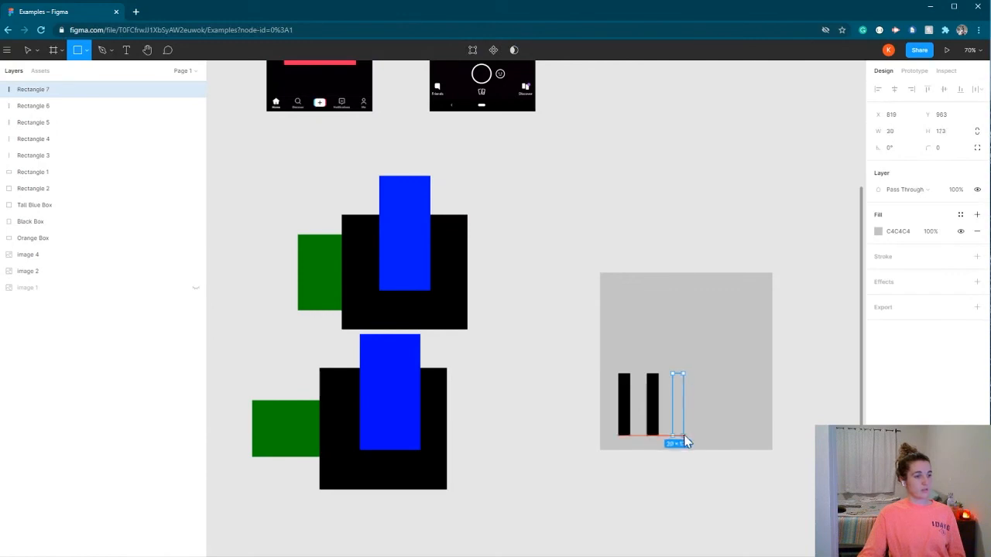
left_click(86, 51)
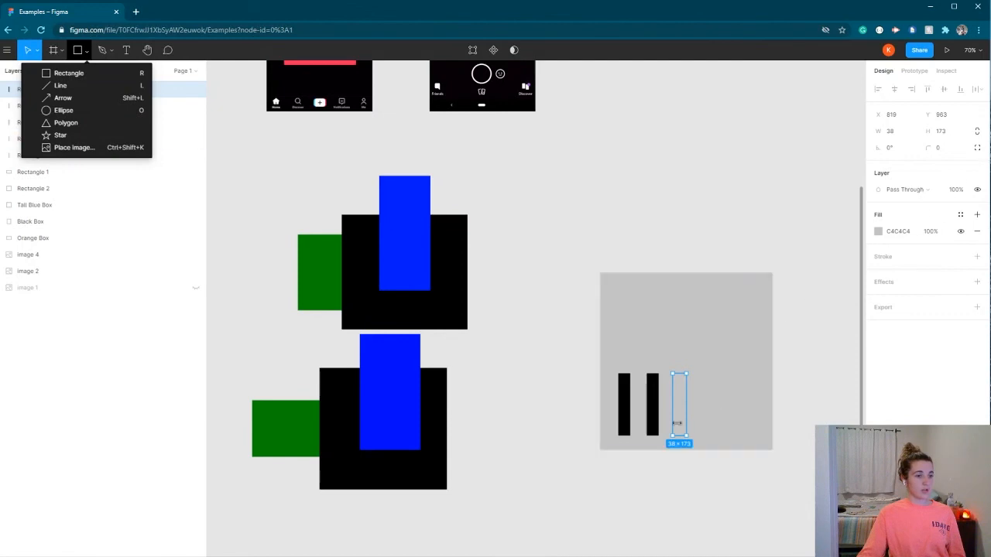
left_click(87, 79)
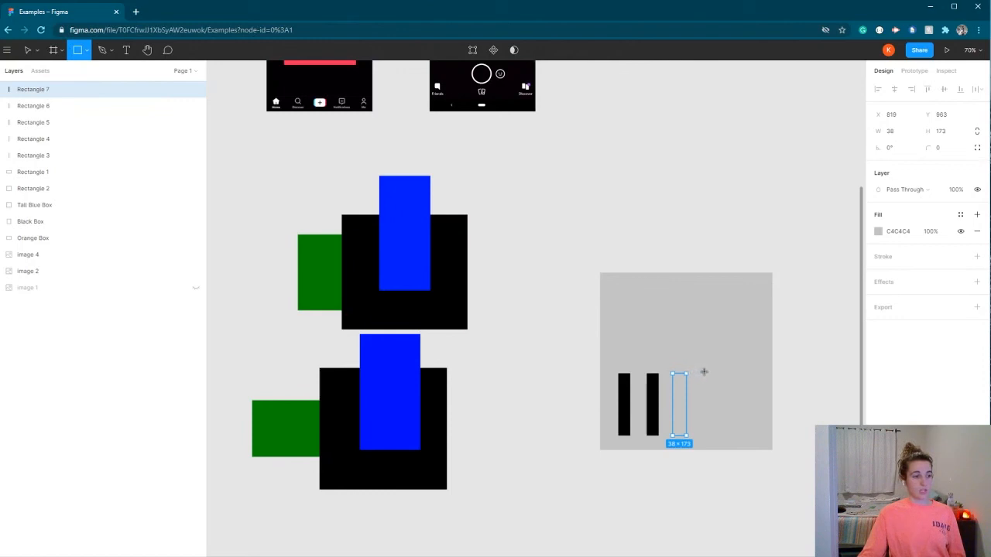
left_click_drag(704, 374, 718, 436)
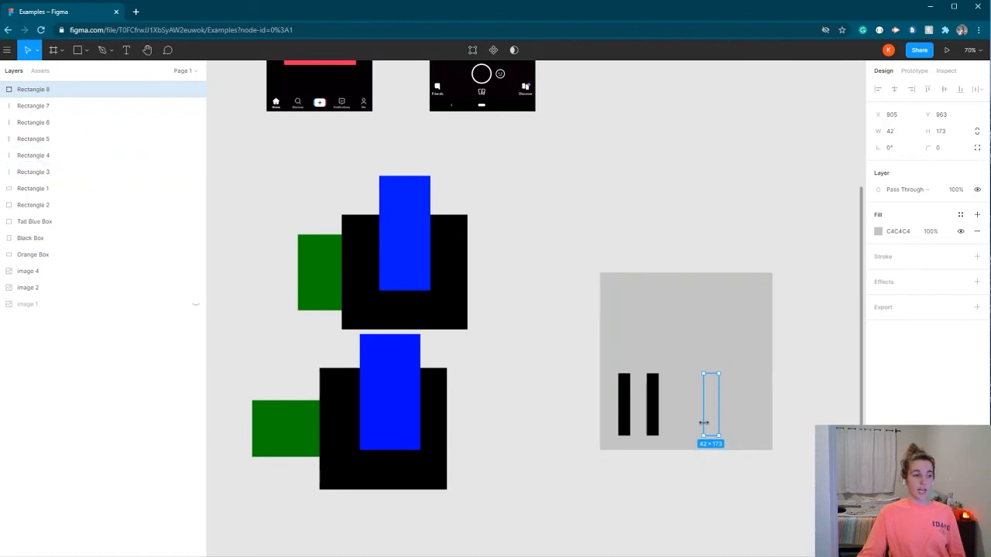
Step: Set the fill of the fourth bar and the third bar to black 000000
left_click(877, 231)
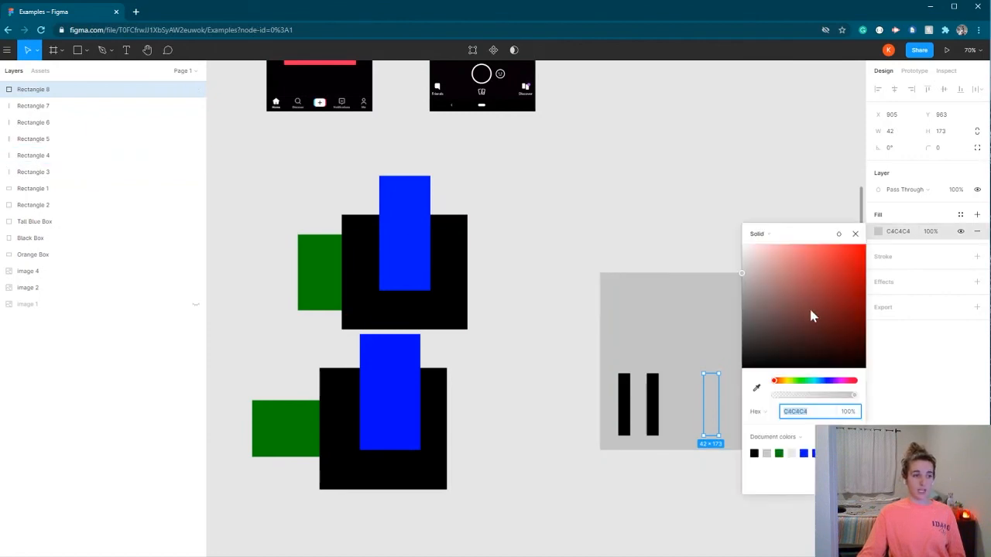
left_click_drag(811, 316, 740, 372)
left_click(855, 233)
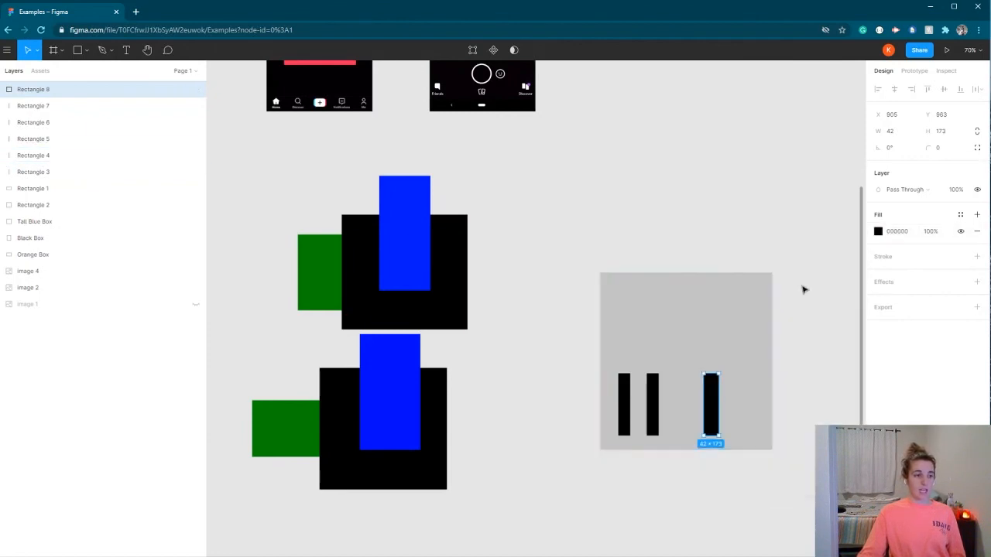
left_click(679, 402)
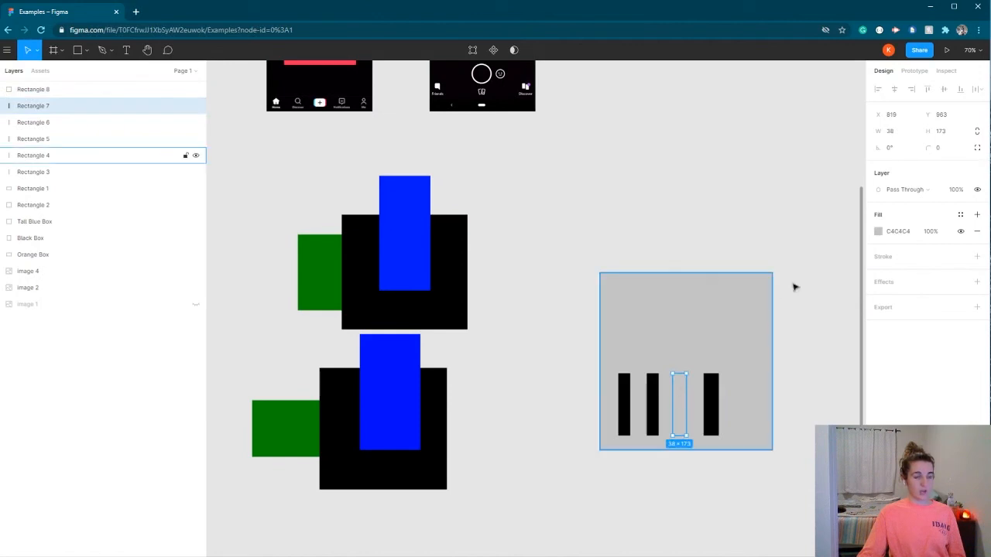
left_click(878, 231)
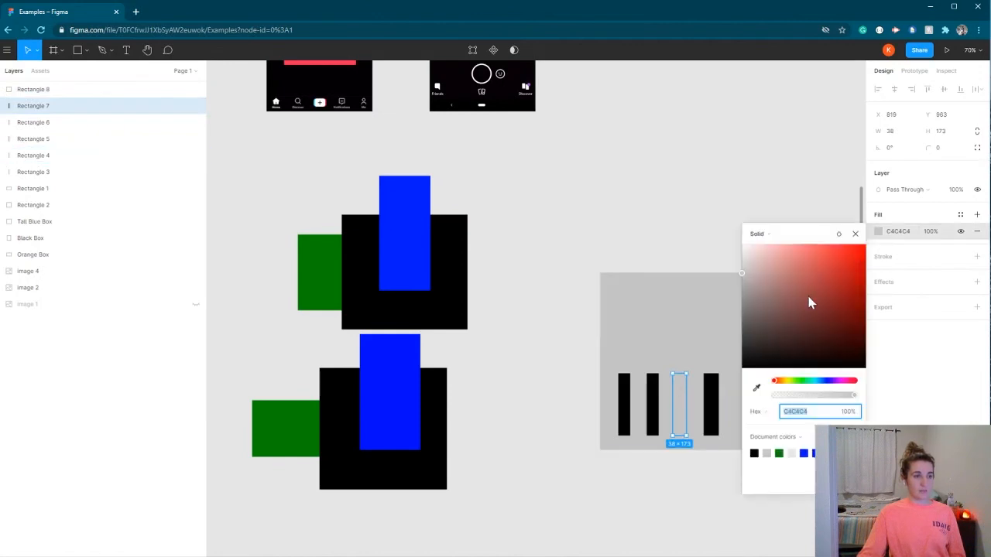
left_click(661, 227)
Step: Draw a fifth bar about 173 tall at the right end of the row, aligned with the others, and fill it with black
key("r")
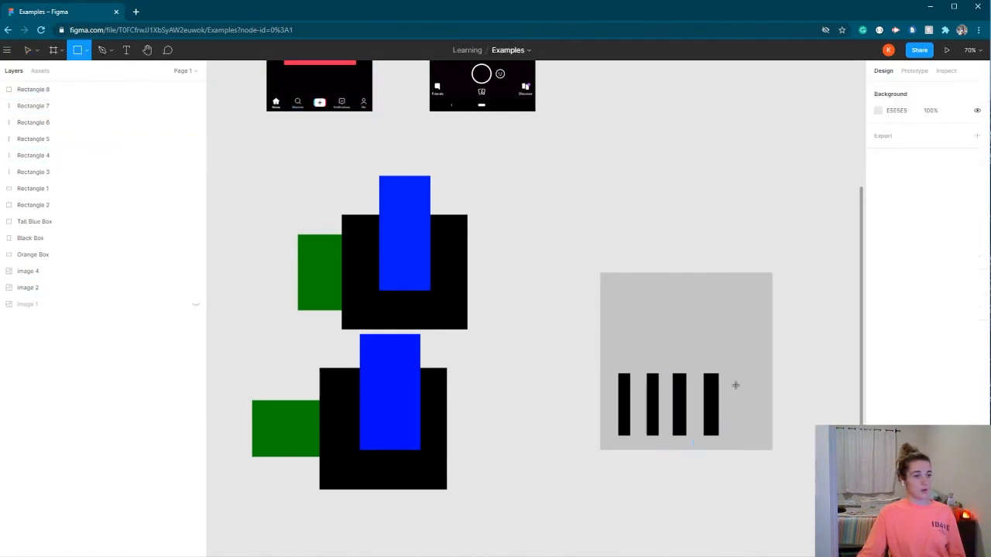
left_click_drag(732, 373, 745, 443)
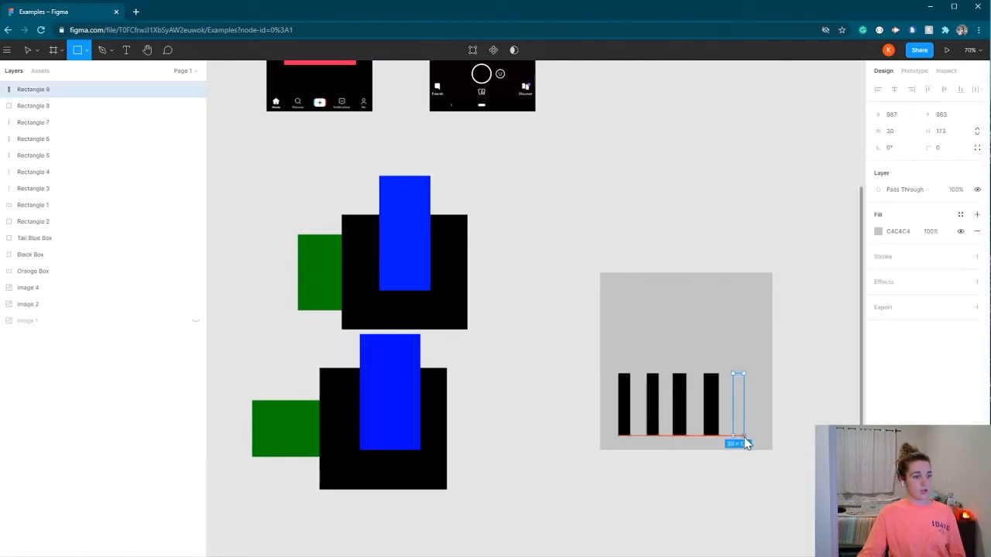
left_click(878, 231)
left_click_drag(857, 291, 696, 440)
left_click(593, 216)
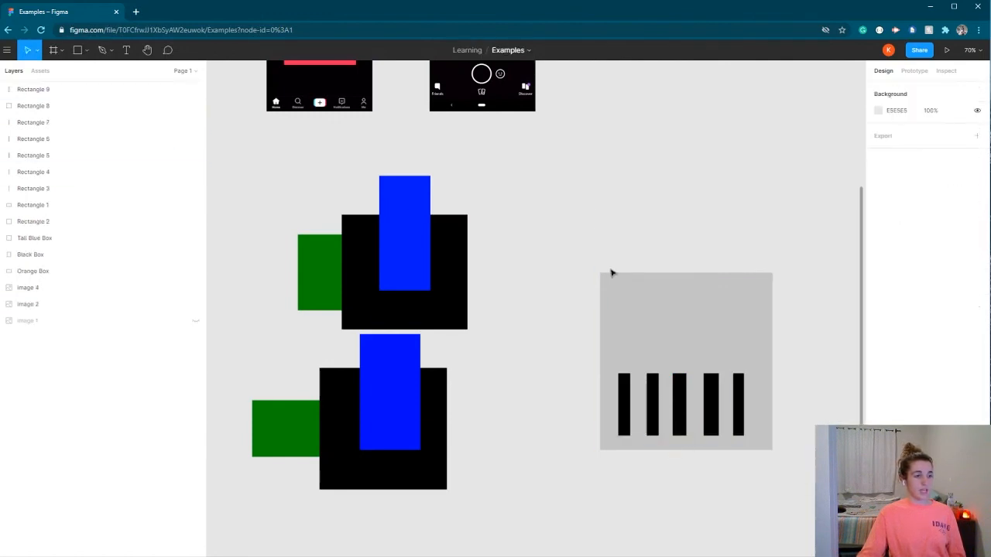
Step: Draw an ellipse about 118 × 132 above the left bars in the grey rectangle and set its fill to black 000000
left_click(88, 51)
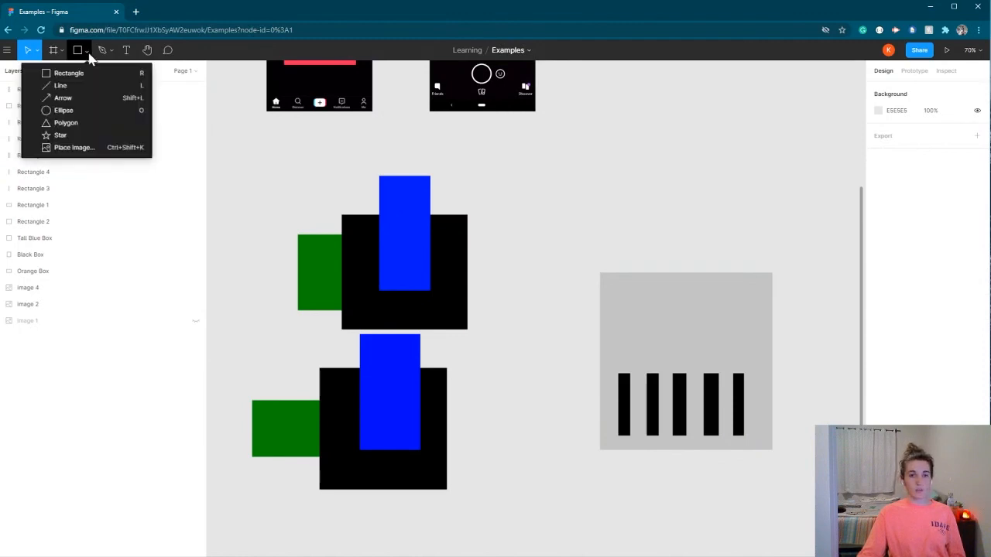
left_click(66, 111)
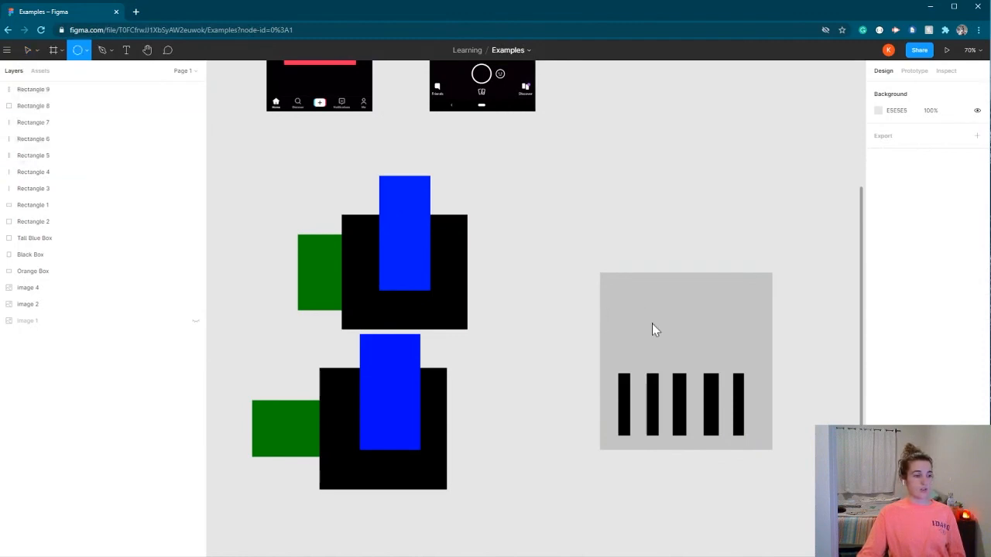
left_click_drag(651, 323, 673, 347)
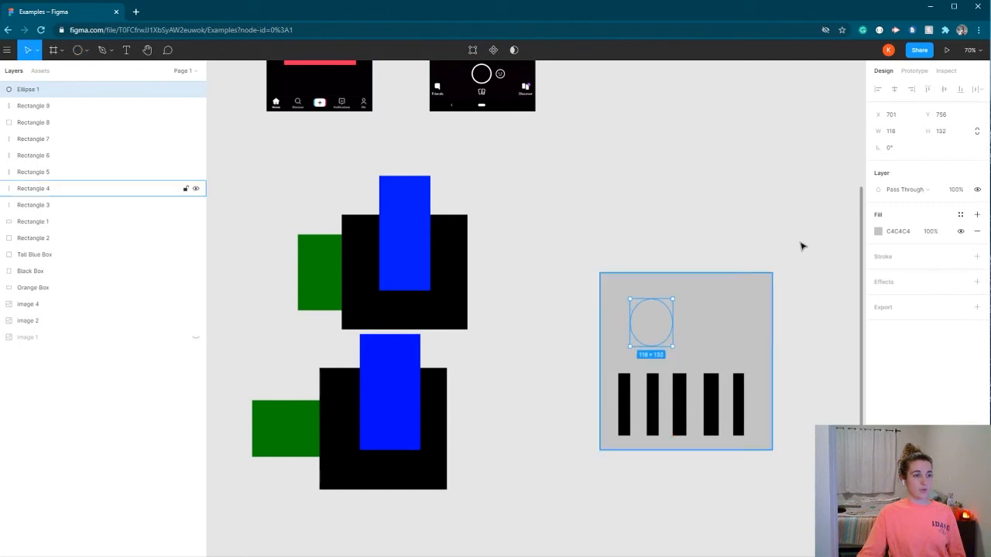
left_click(877, 230)
left_click_drag(781, 336, 679, 482)
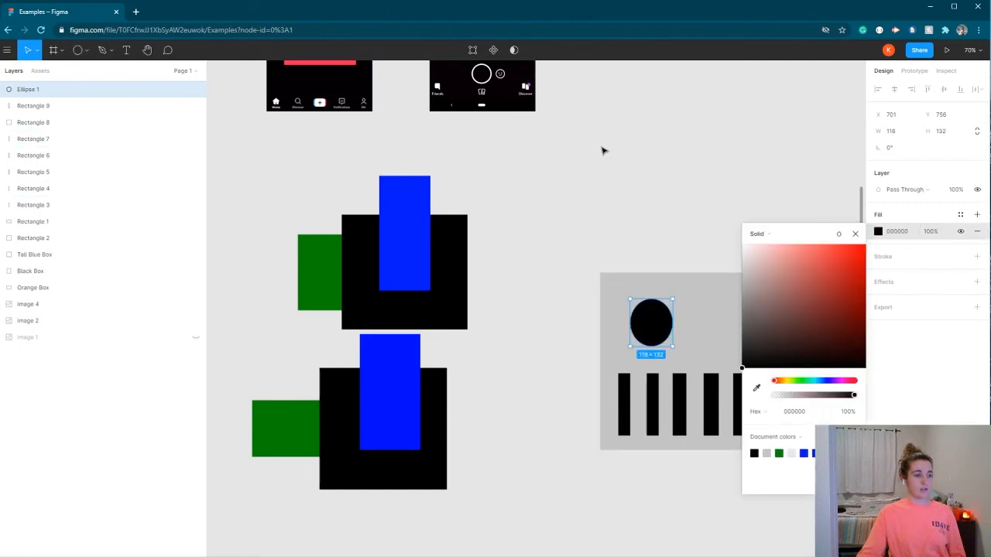
left_click(611, 185)
Step: Draw a second ellipse about 126 × 132 level with the first, above the right bars, and set its fill to black 000000
key("o")
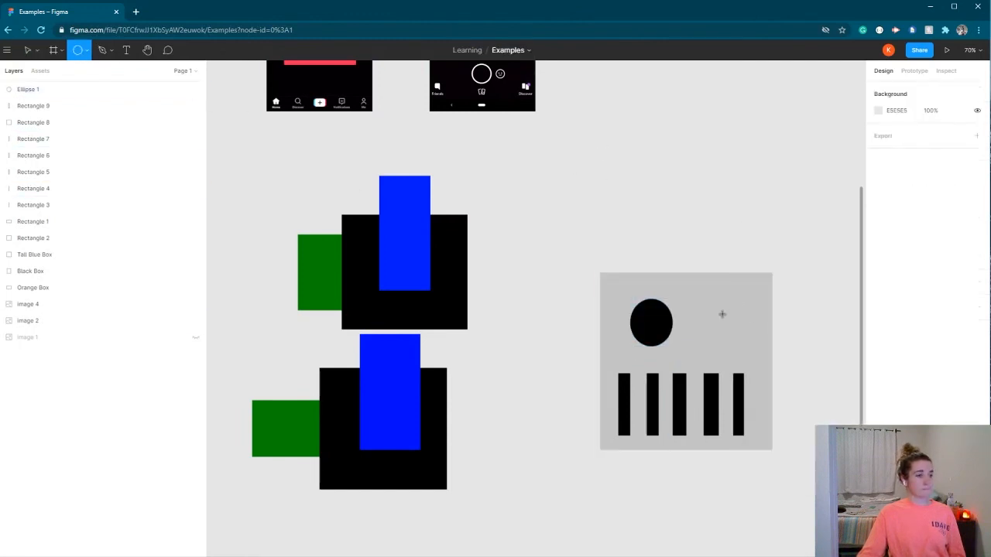
left_click_drag(703, 299, 749, 345)
left_click(878, 230)
left_click_drag(829, 276, 693, 438)
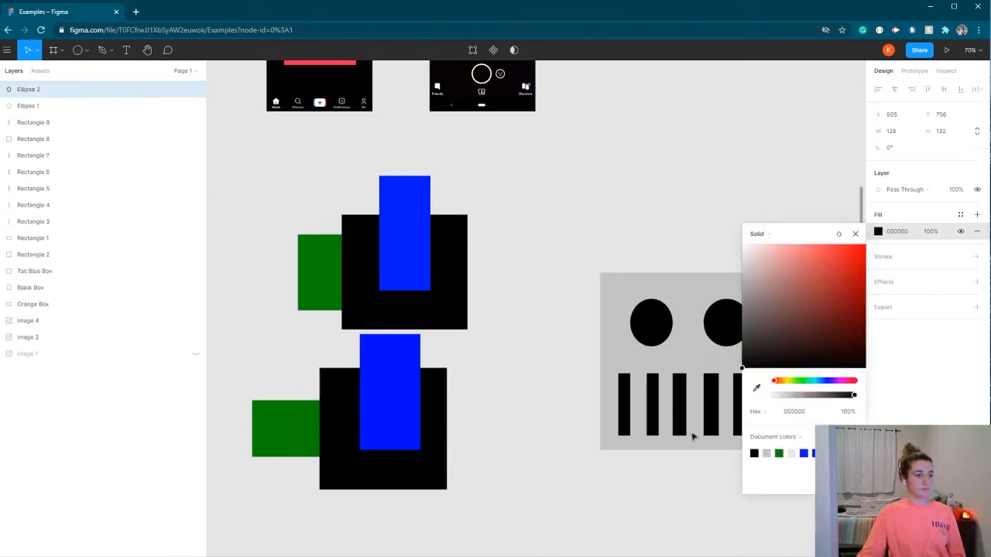
left_click(626, 206)
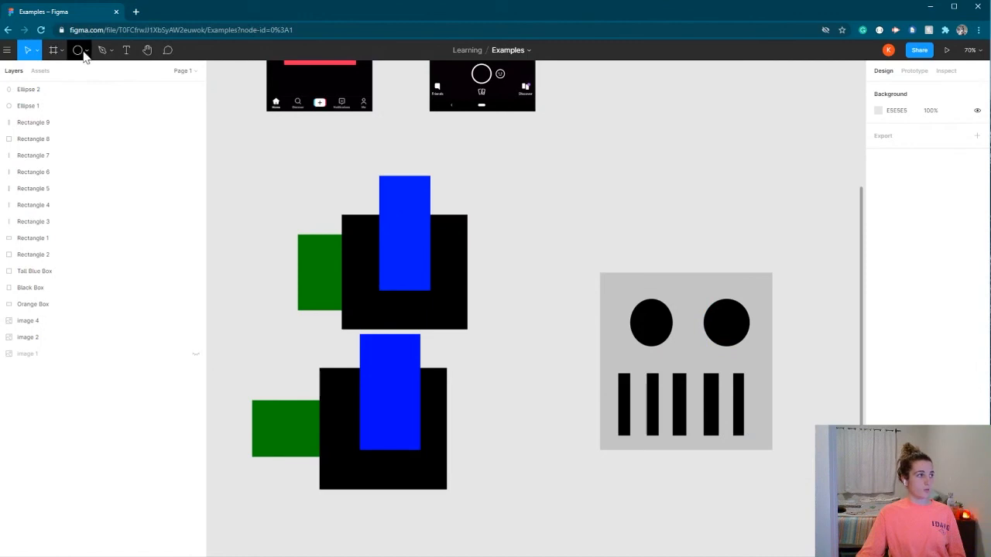
Step: Draw a thin vertical rectangle about 22 × 268 standing on the middle of the grey rectangle's top edge as an antenna
left_click(84, 53)
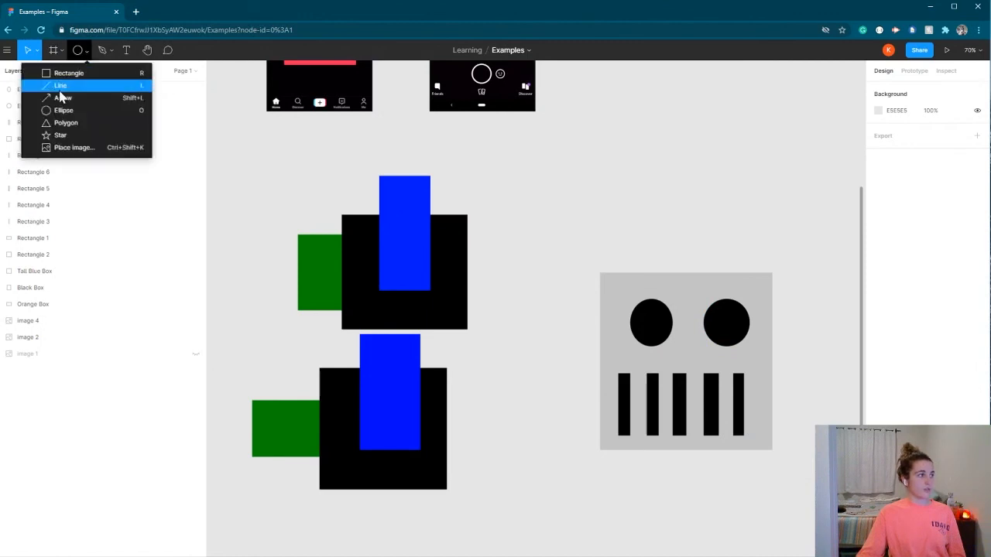
left_click(117, 73)
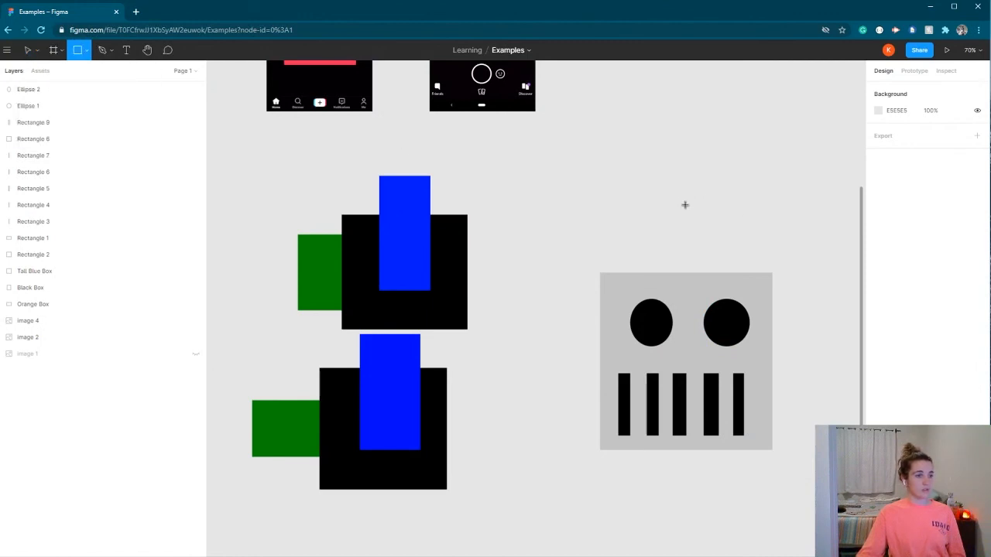
left_click_drag(685, 176, 693, 274)
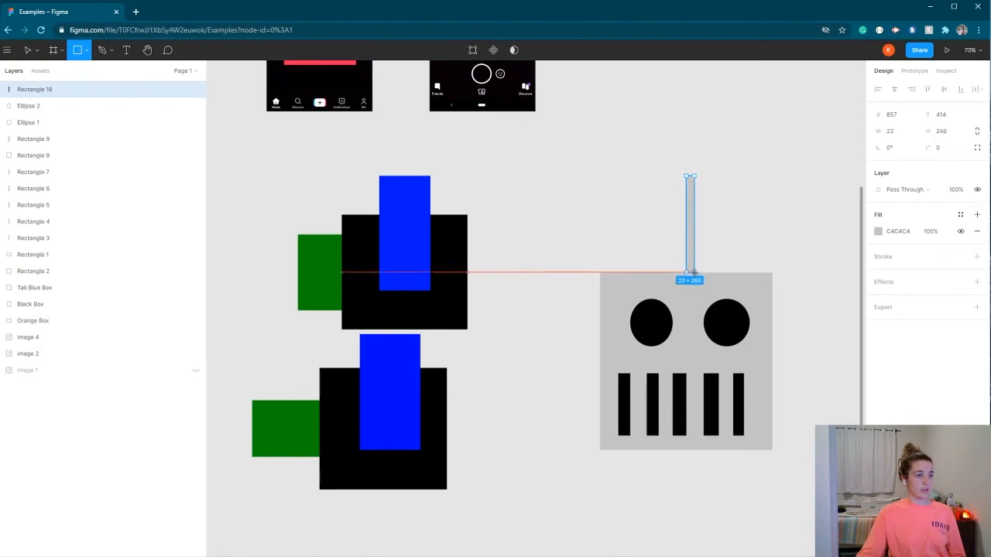
Step: Draw a small ellipse centred on the top end of the antenna, keeping its default grey fill
left_click(85, 51)
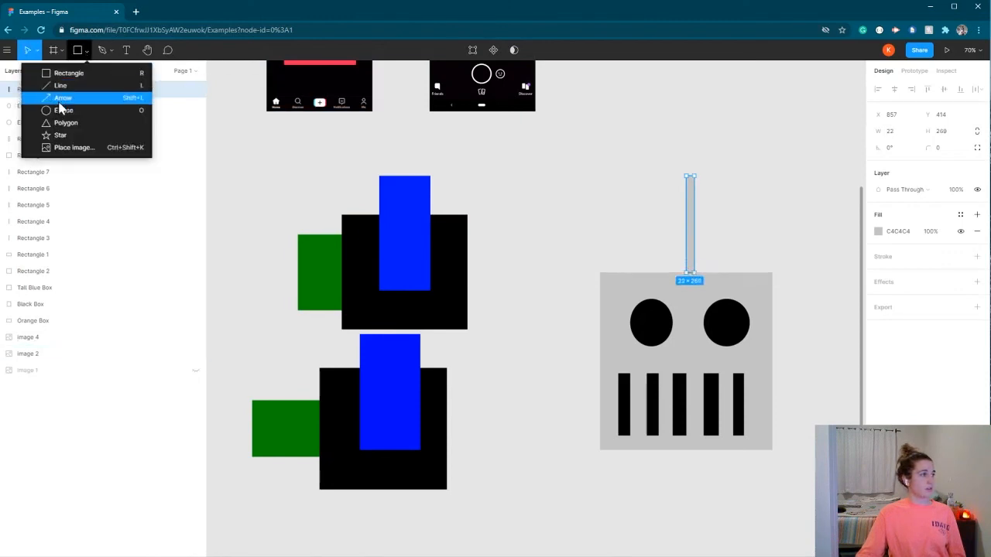
left_click(62, 110)
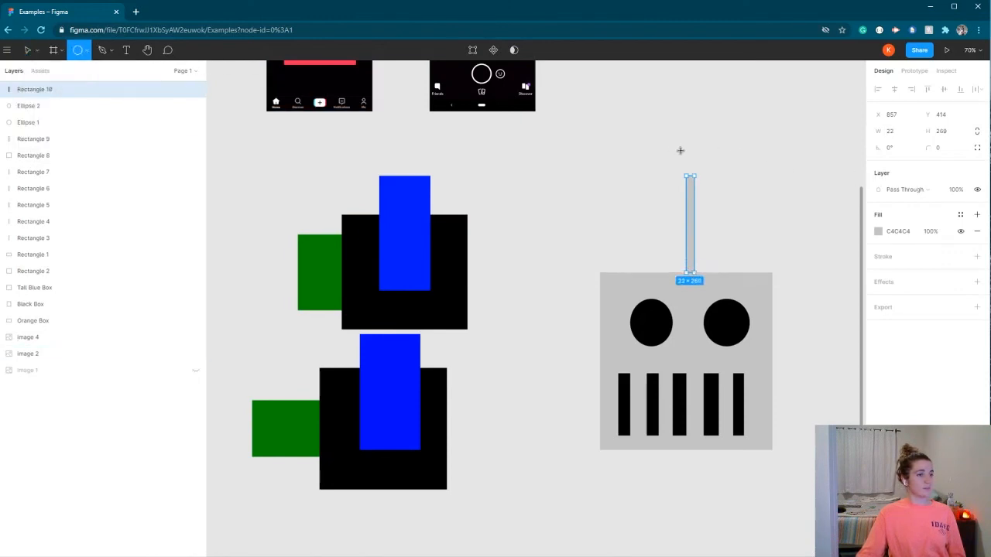
mouse_move(672, 147)
left_mouse_down()
mouse_move(704, 175)
mouse_move(689, 168)
left_mouse_up()
left_click(756, 183)
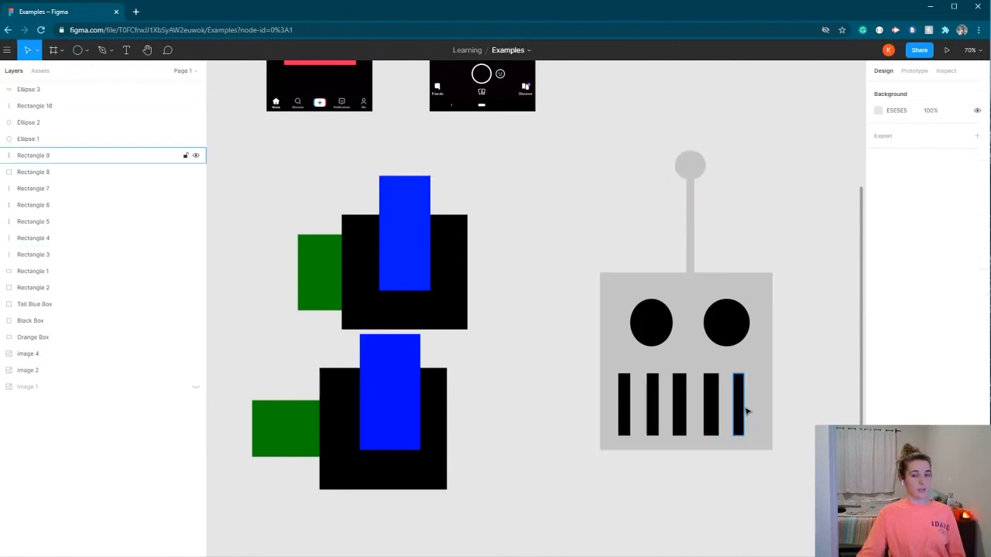
scroll(746, 411, "right", 2)
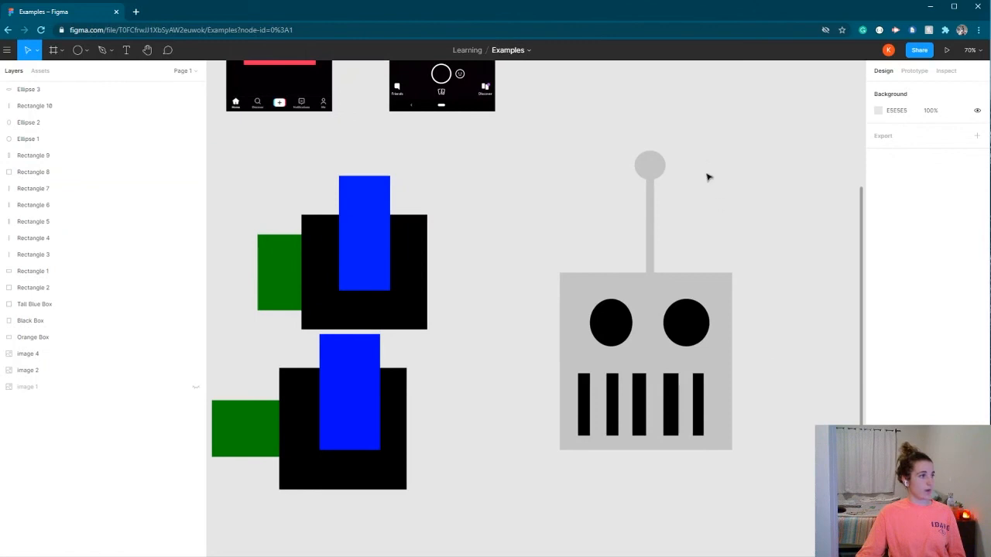